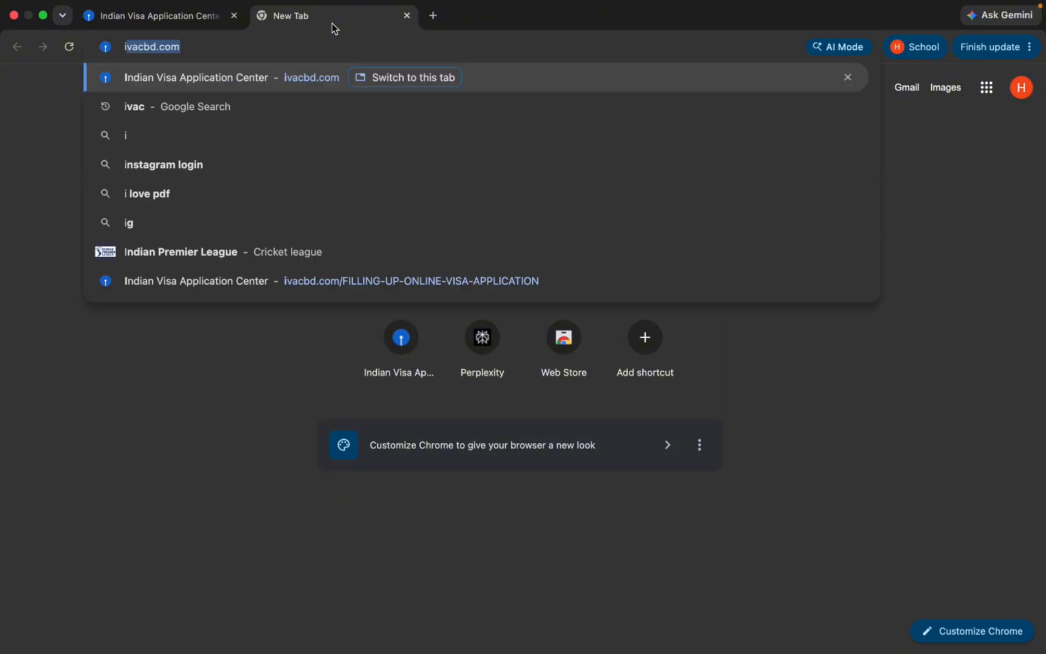
Search Google for "ivac" and open the "Instruction to fill-up the Online Visa Application" result
key(Return)
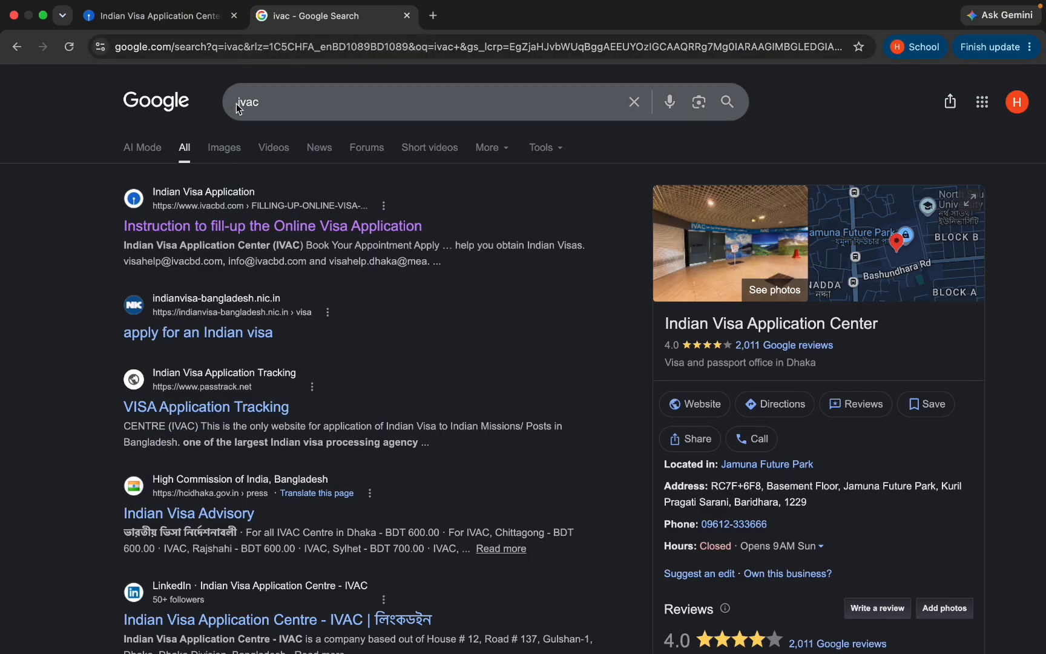
click(250, 236)
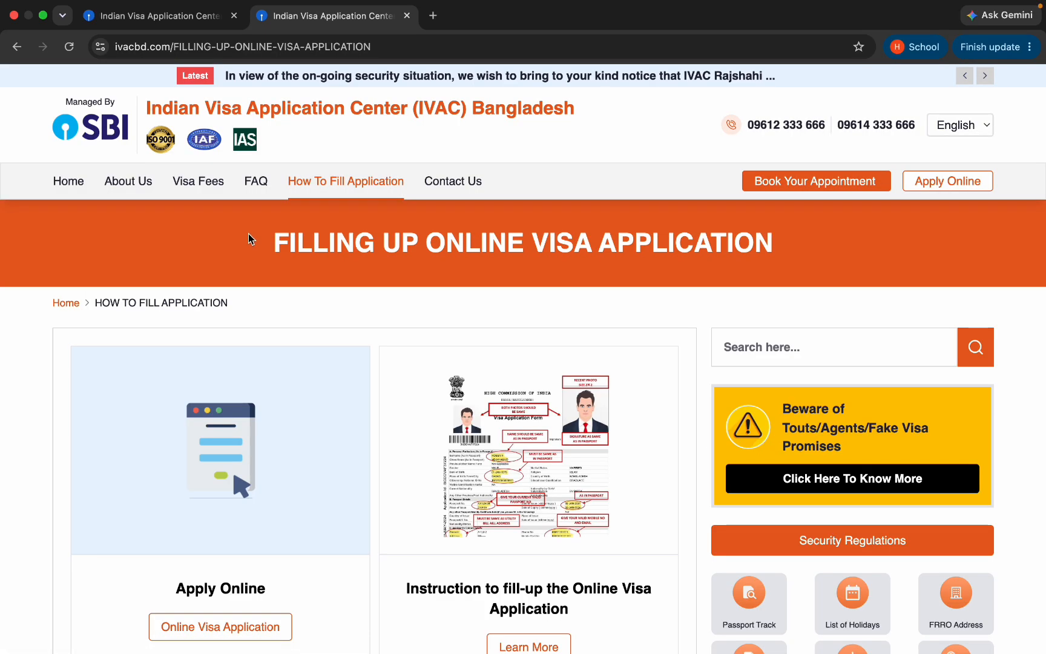
scroll(231, 295, down, 3)
scroll(232, 294, down, 3)
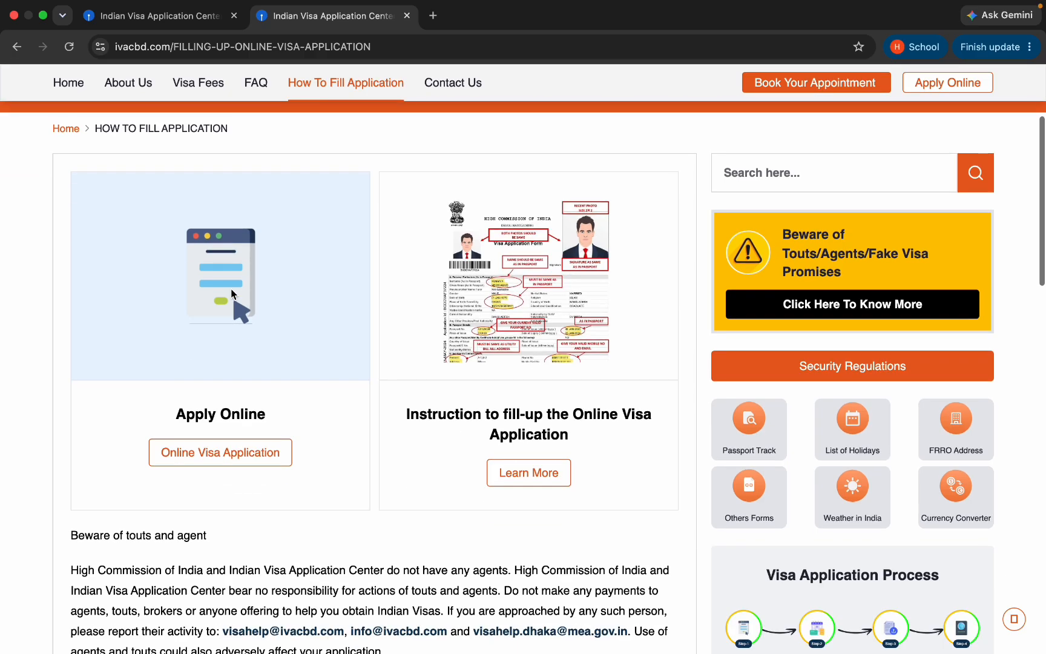
scroll(231, 294, up, 6)
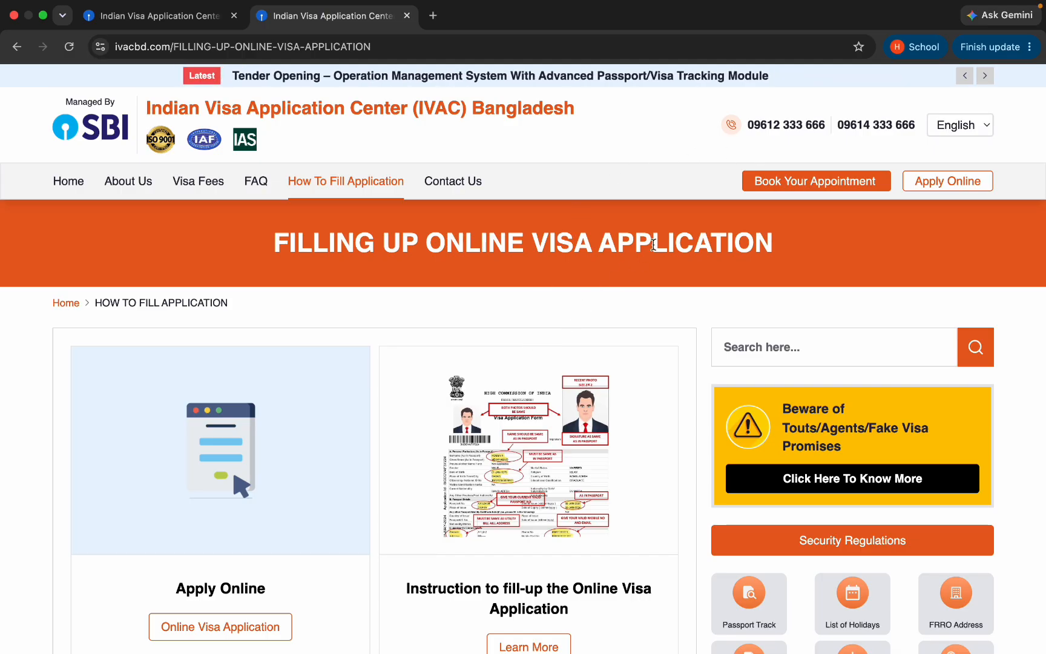
Open IVAC's online application link, go through the annotated sample form, and start an Online Visa Application on the Indian Visa Online portal
click(936, 181)
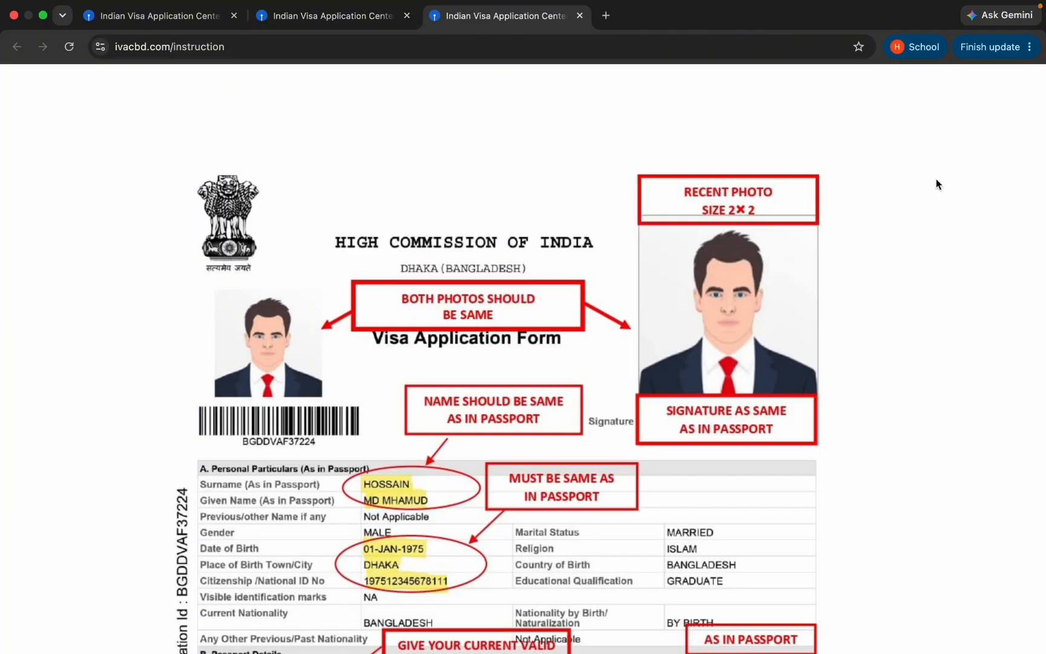
scroll(536, 365, down, 5)
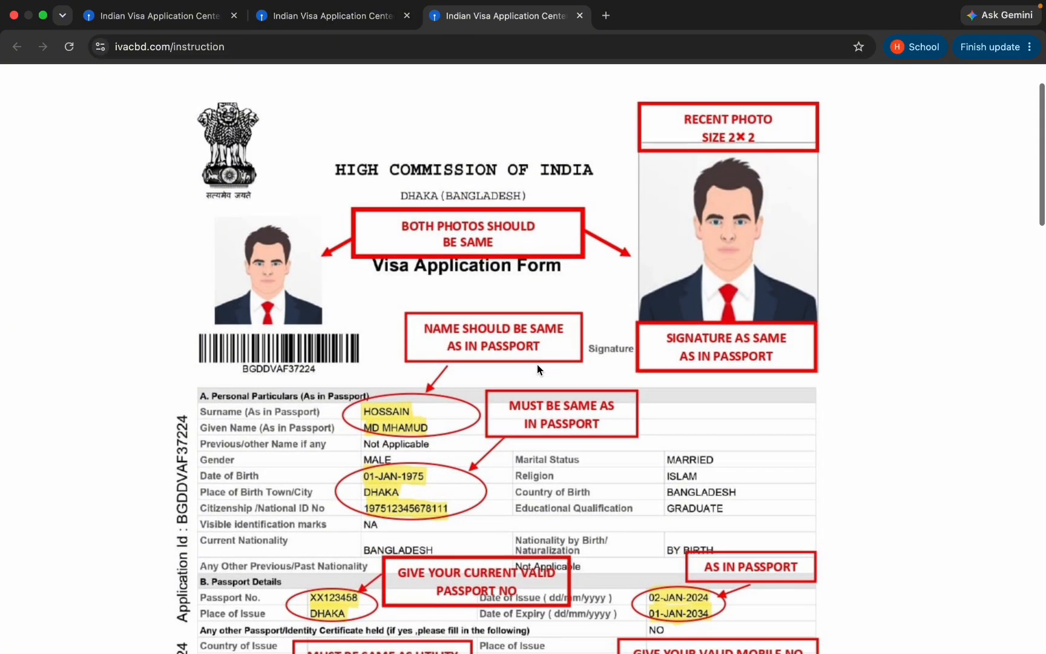
scroll(536, 364, down, 5)
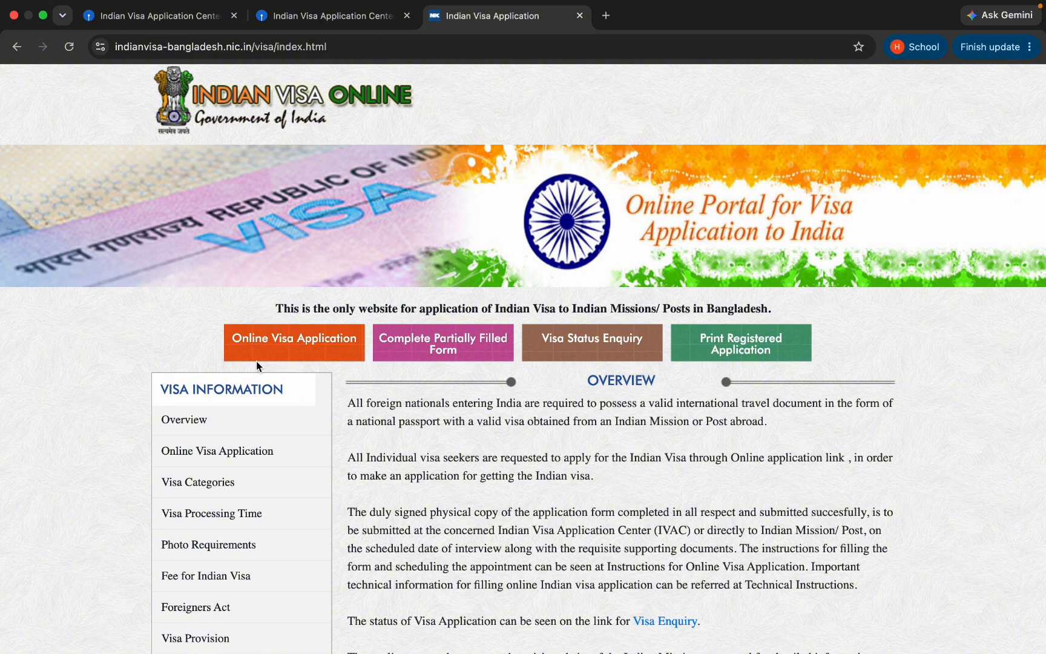
click(296, 345)
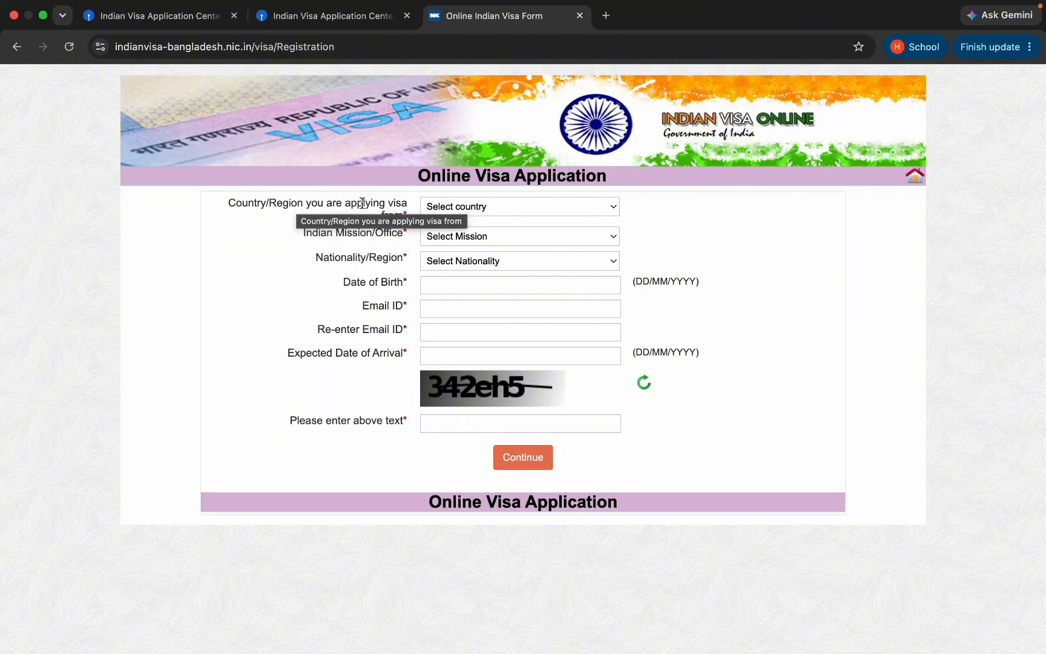
Set the applying country to BANGLADESH, the Indian mission to BANGLADESH-DHAKA and the nationality to BANGLADESH
click(442, 207)
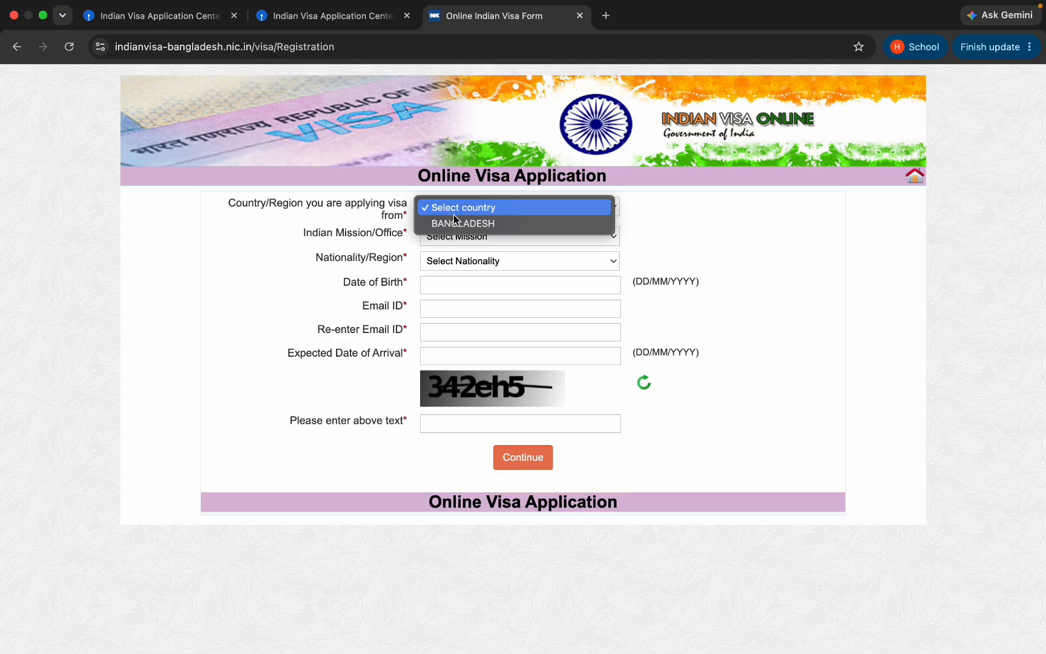
click(457, 223)
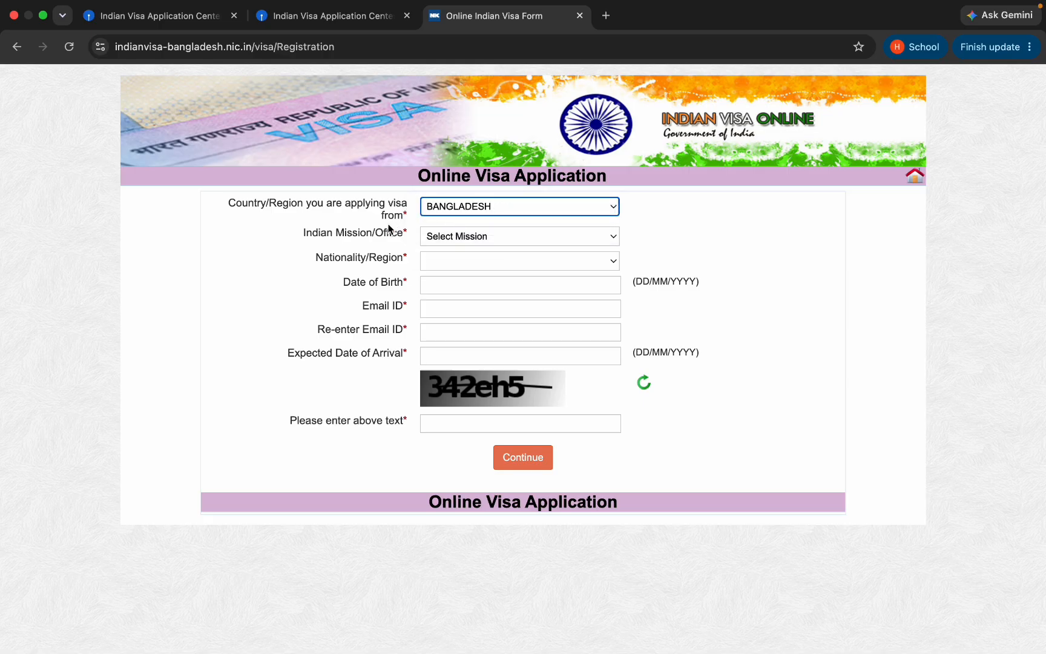
click(437, 237)
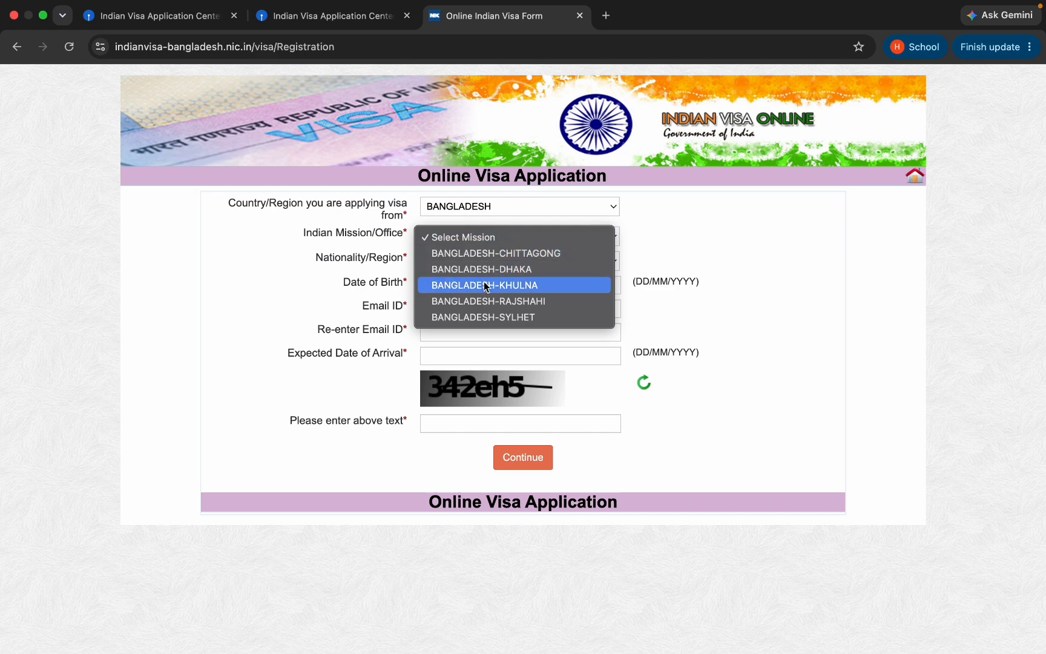
click(526, 268)
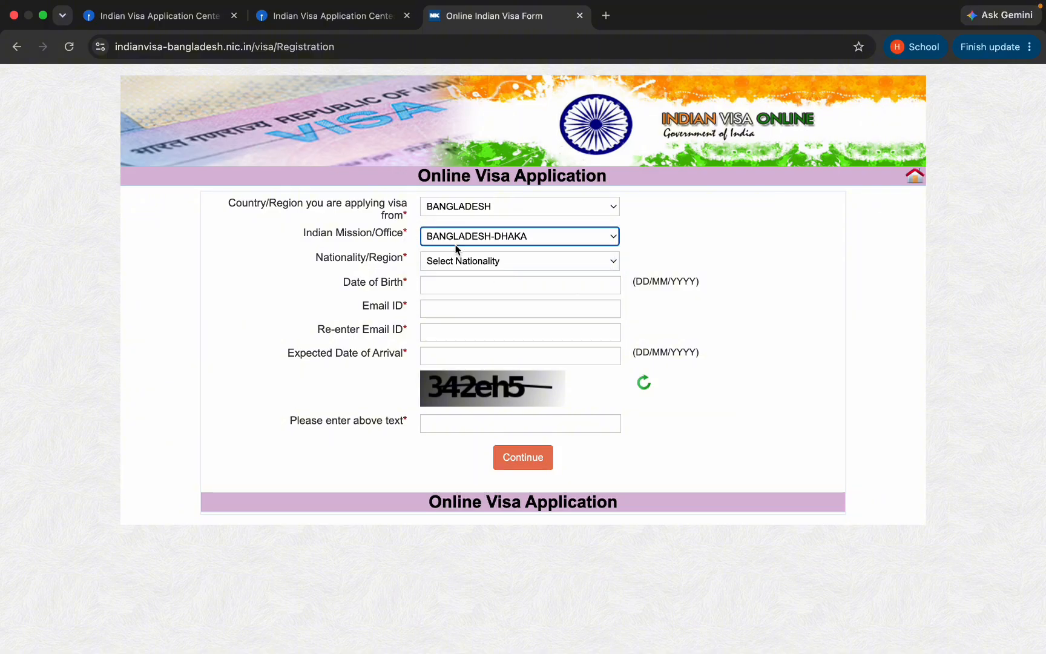
click(450, 262)
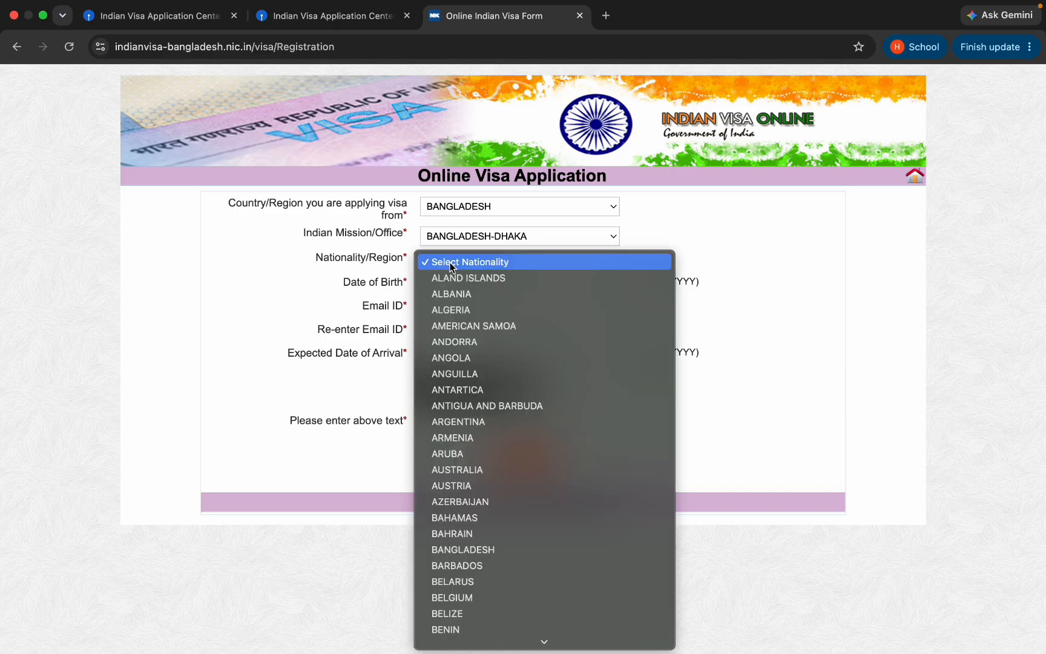
click(446, 549)
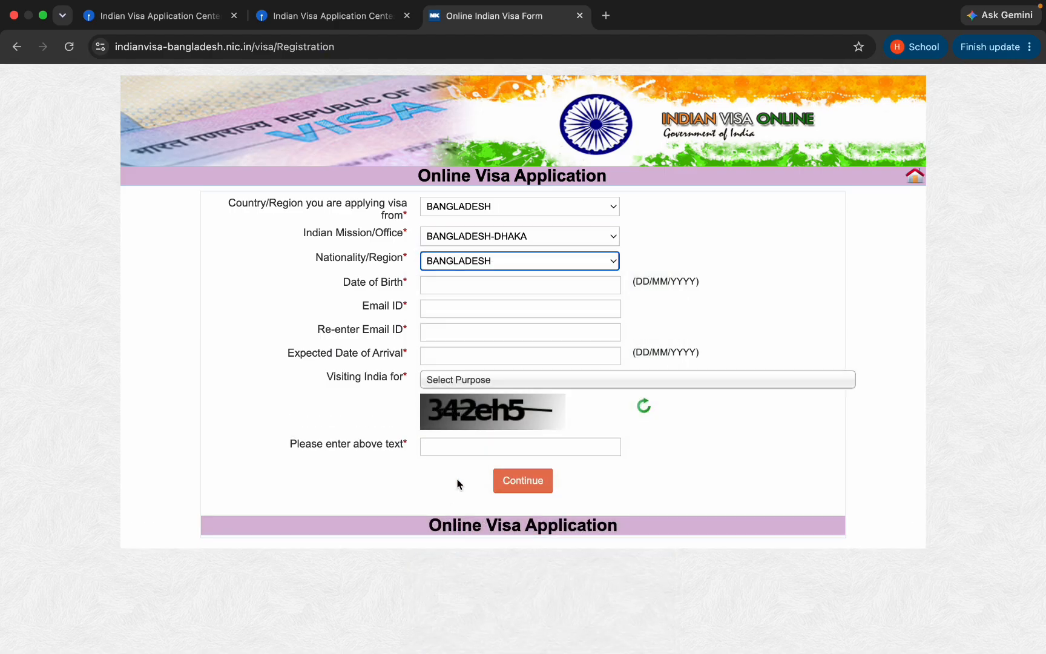
Examine the Date of Birth calendar and the Expected Date of Arrival field
click(455, 284)
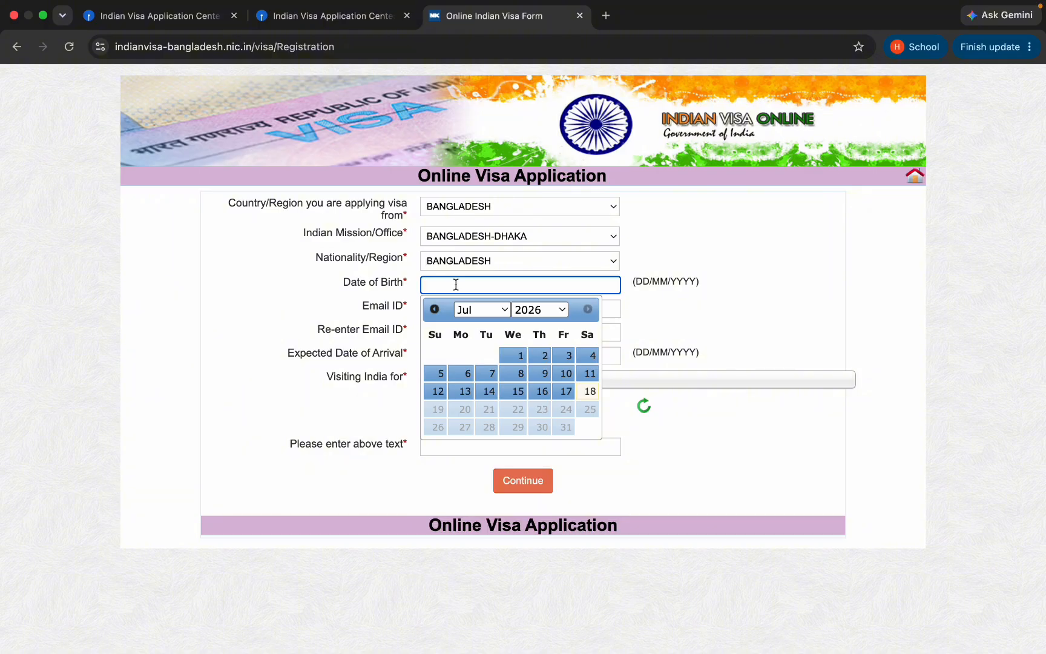
click(654, 305)
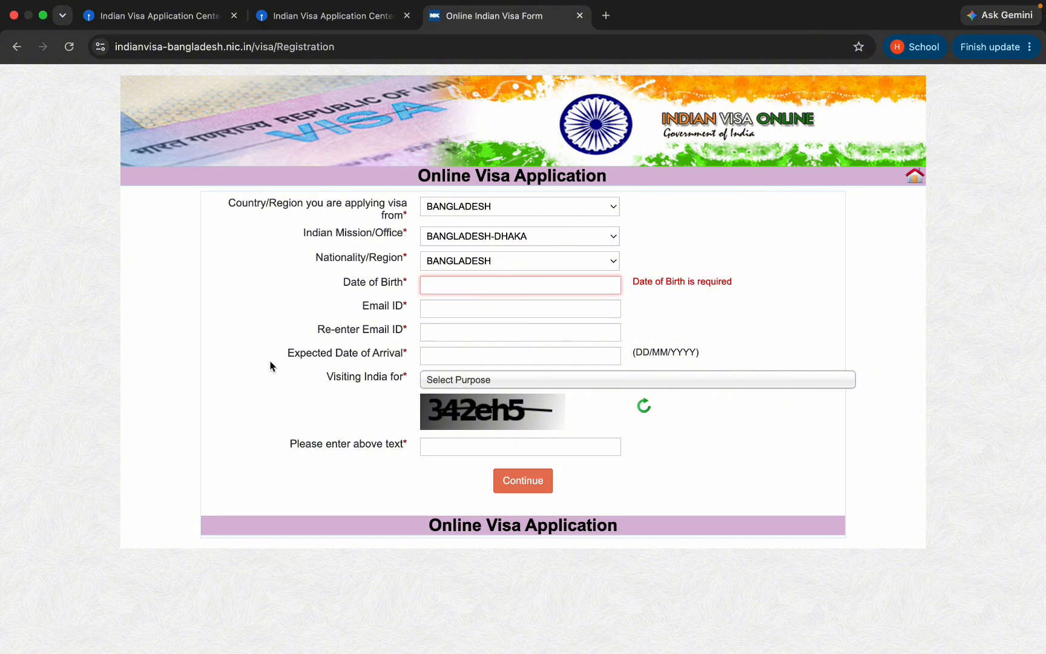
double_click(386, 353)
triple_click(385, 354)
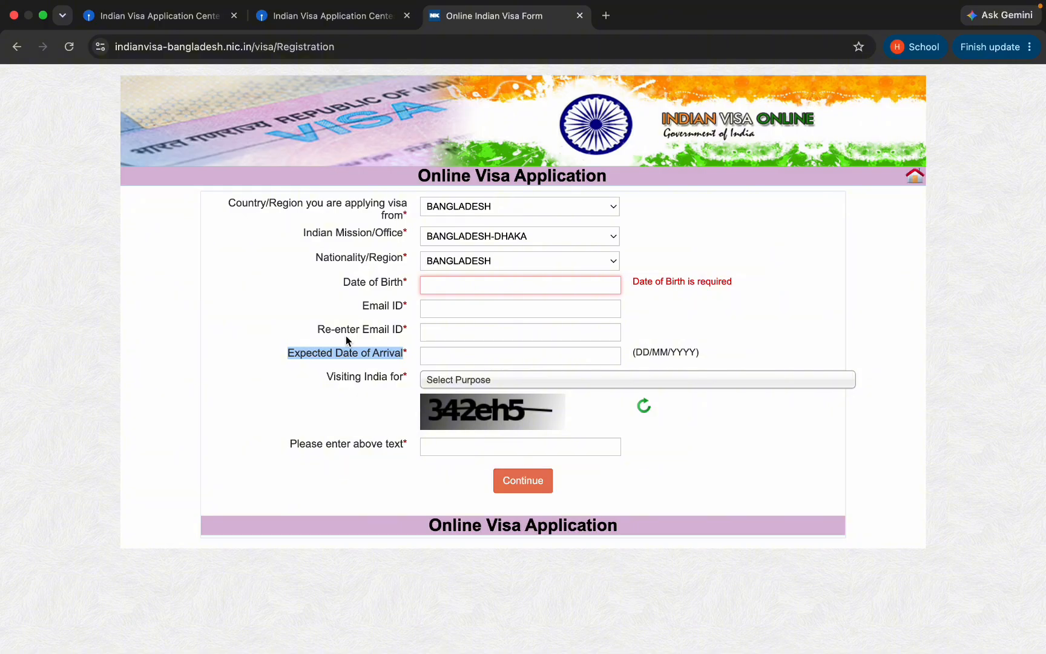
Look through the purposes of visiting India and choose TOURIST VISA (T1)
click(446, 381)
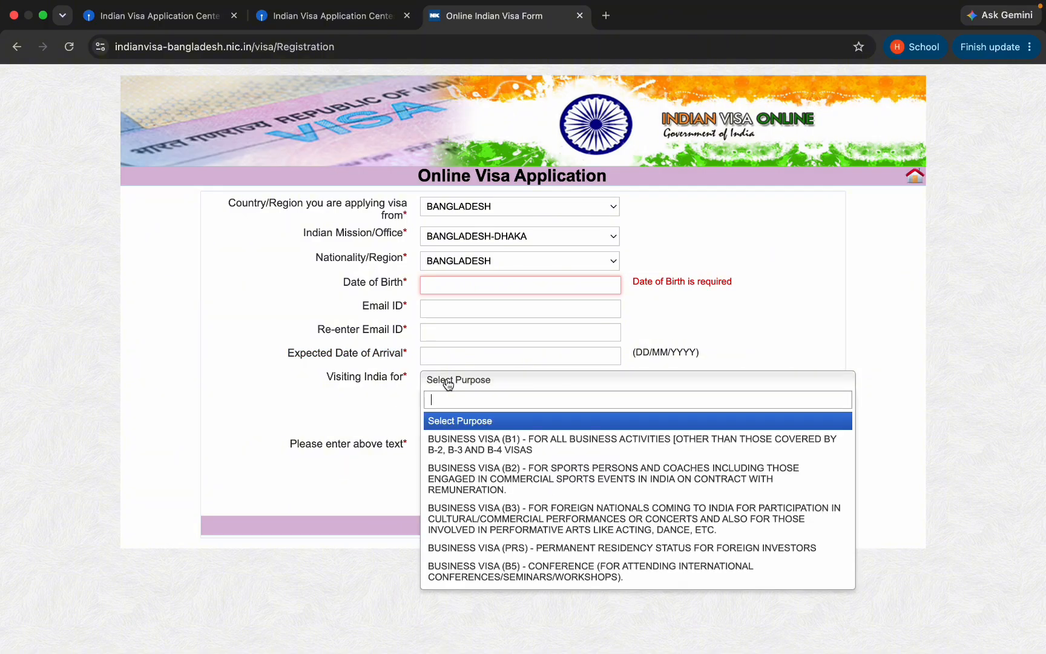
scroll(457, 472, down, 2)
scroll(457, 478, down, 5)
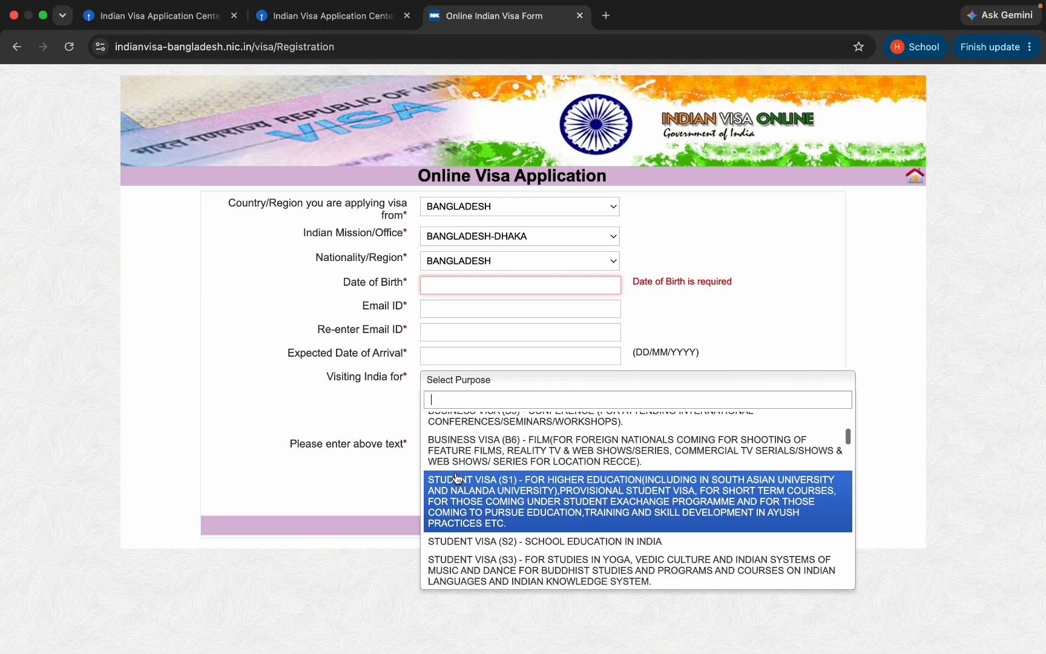
scroll(457, 479, down, 2)
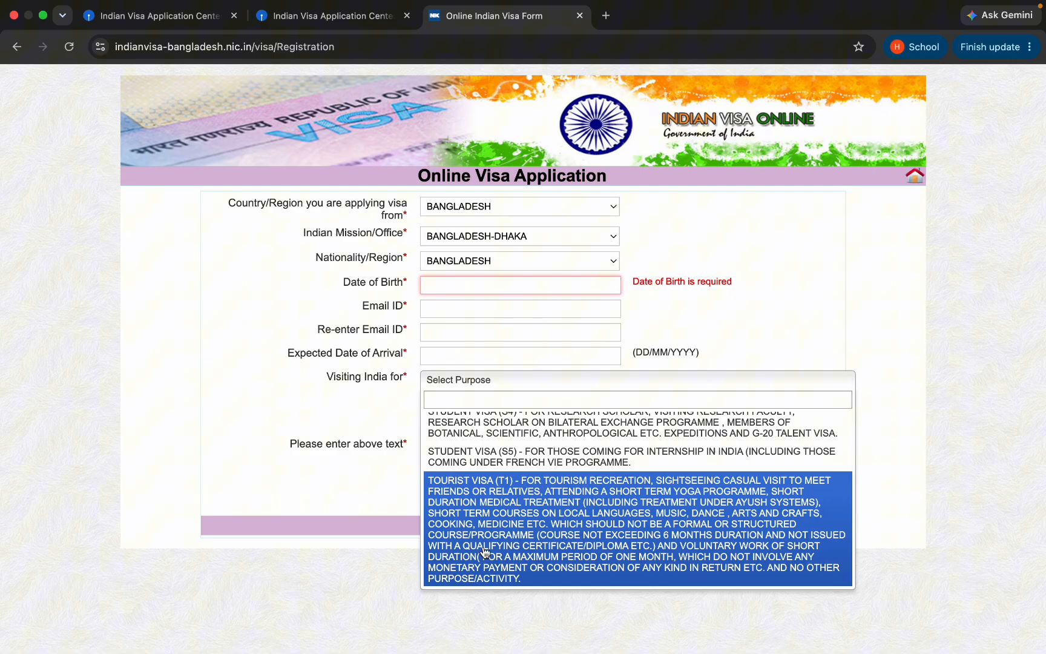
click(520, 506)
scroll(379, 454, down, 2)
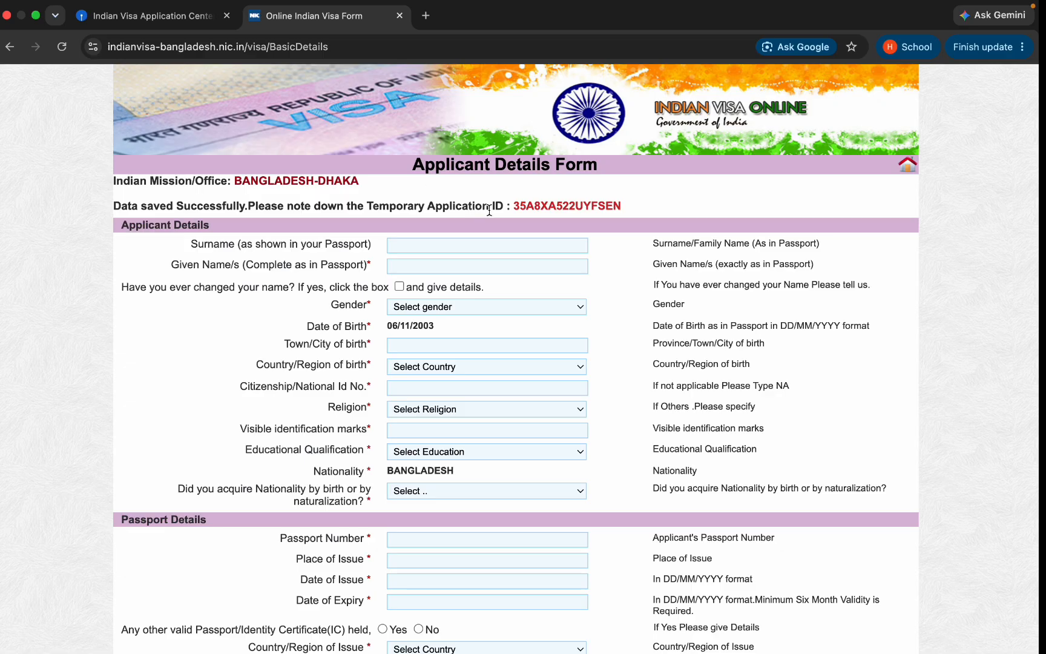
Examine the temporary application ID and the previous-name fields offered by the name-change option
drag(510, 209, 621, 206)
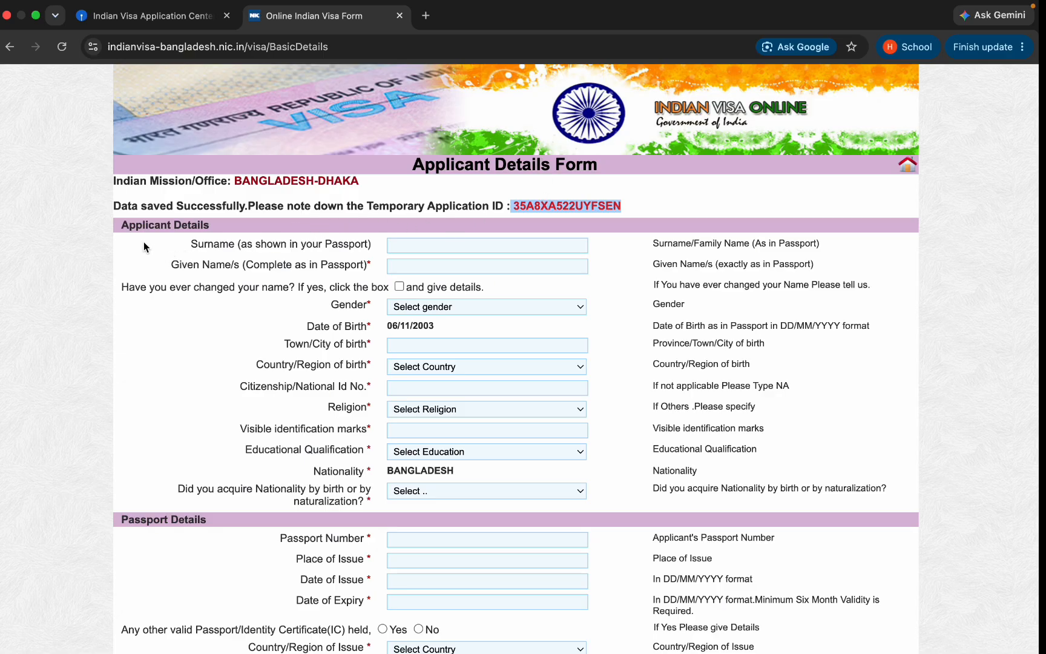
triple_click(151, 228)
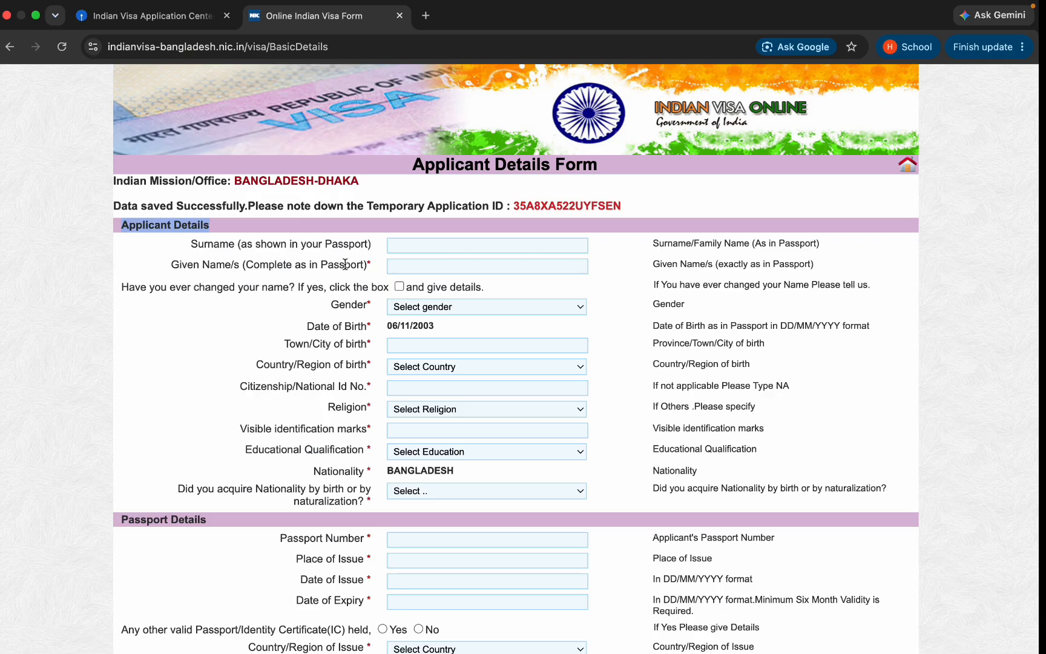
click(399, 286)
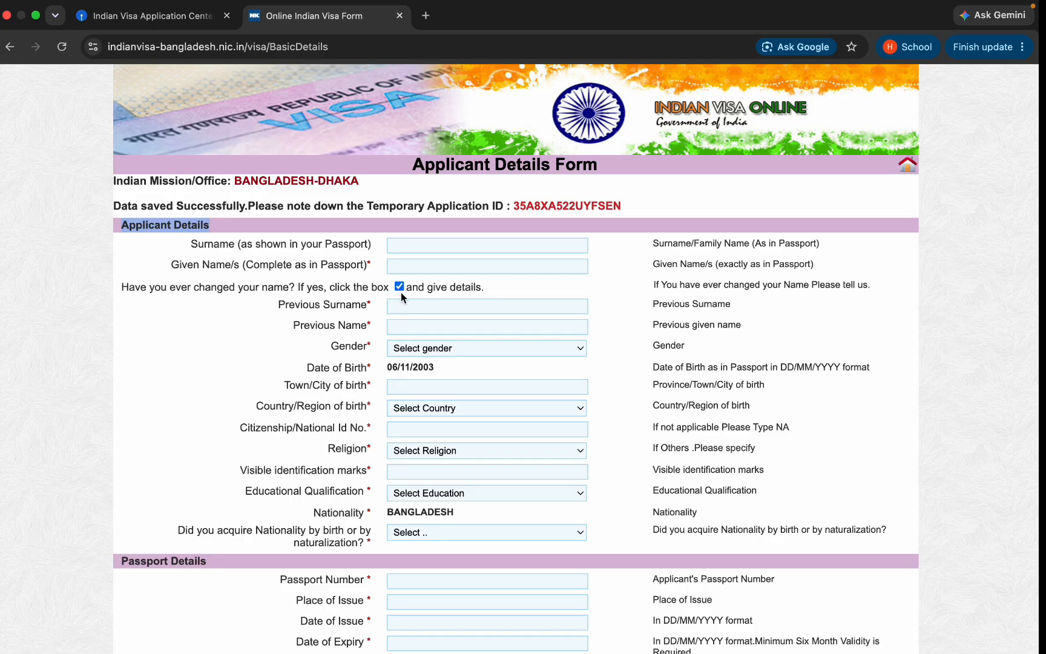
click(399, 286)
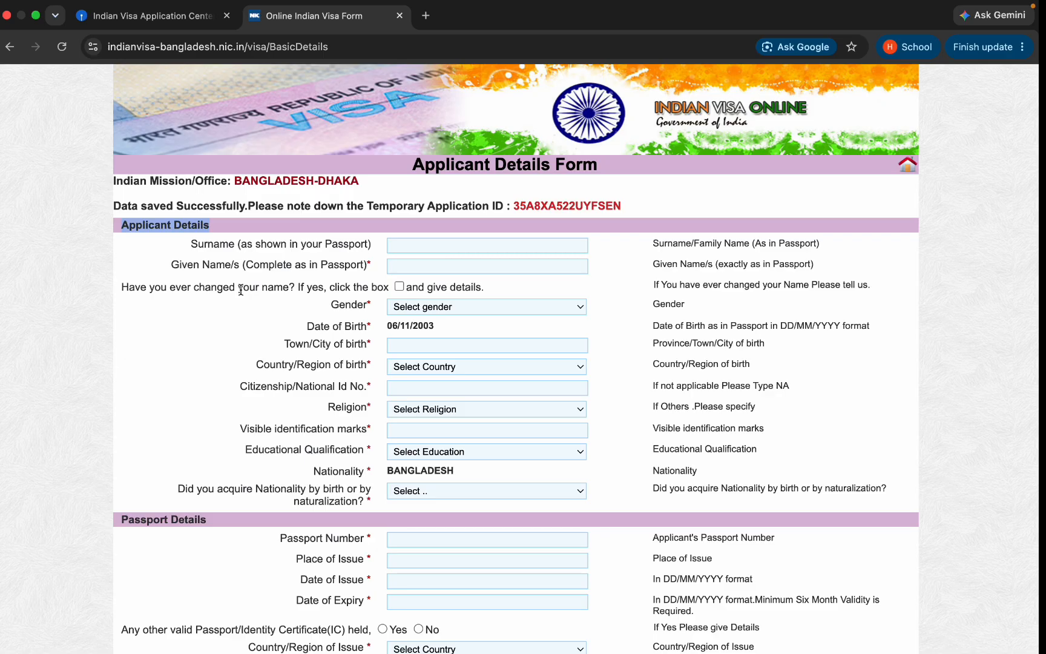
Review the Gender, Date of Birth and Country/Region of birth fields in the applicant details
click(427, 308)
click(426, 307)
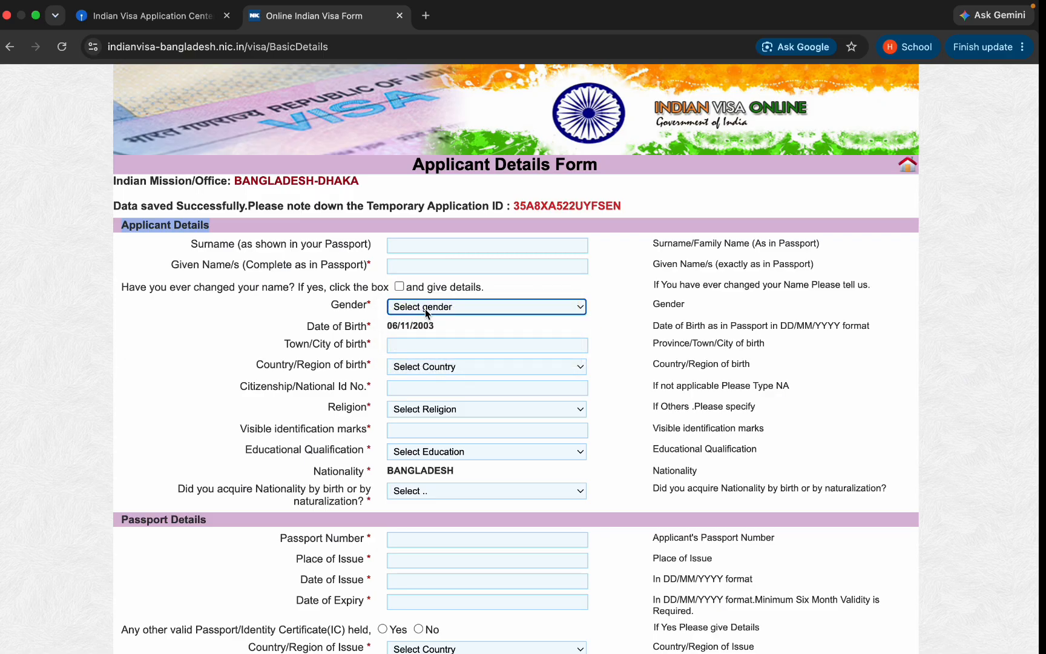
double_click(415, 325)
triple_click(415, 326)
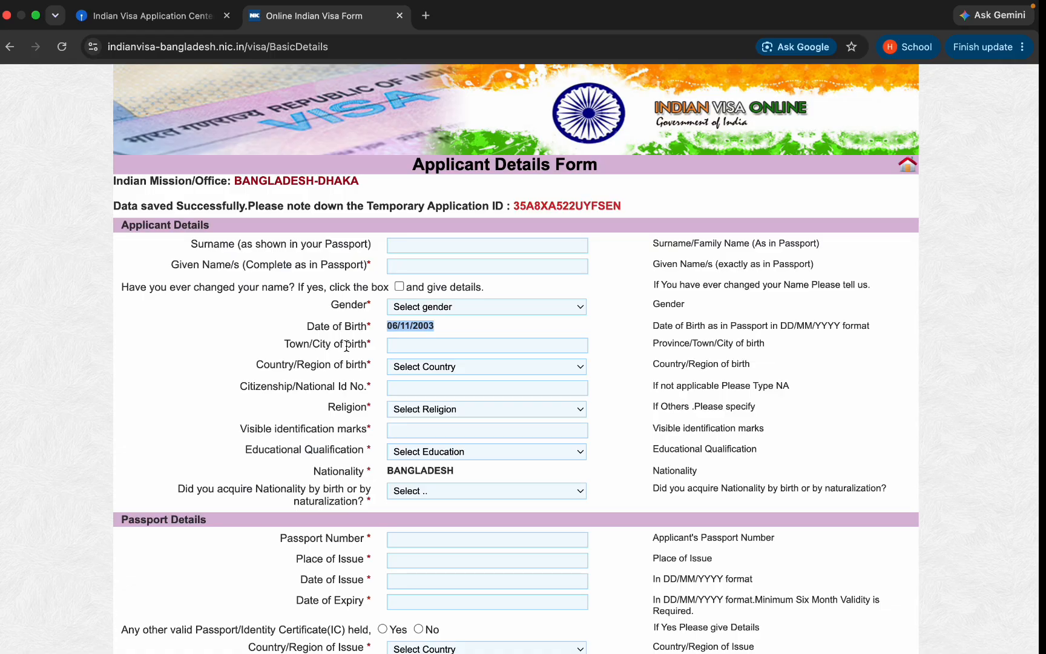
click(417, 365)
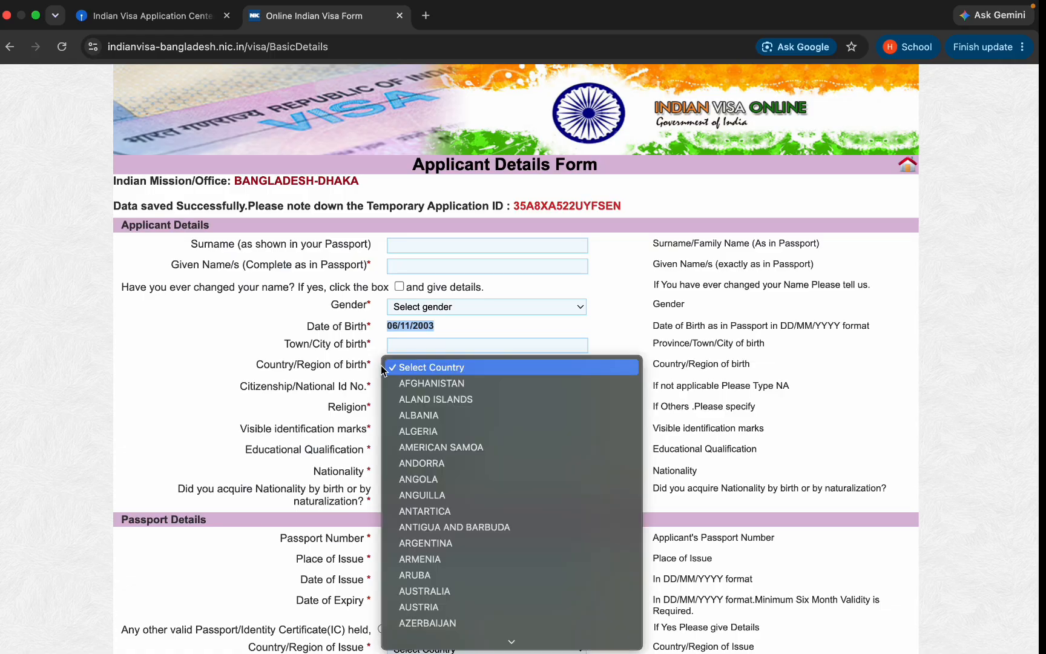
click(254, 363)
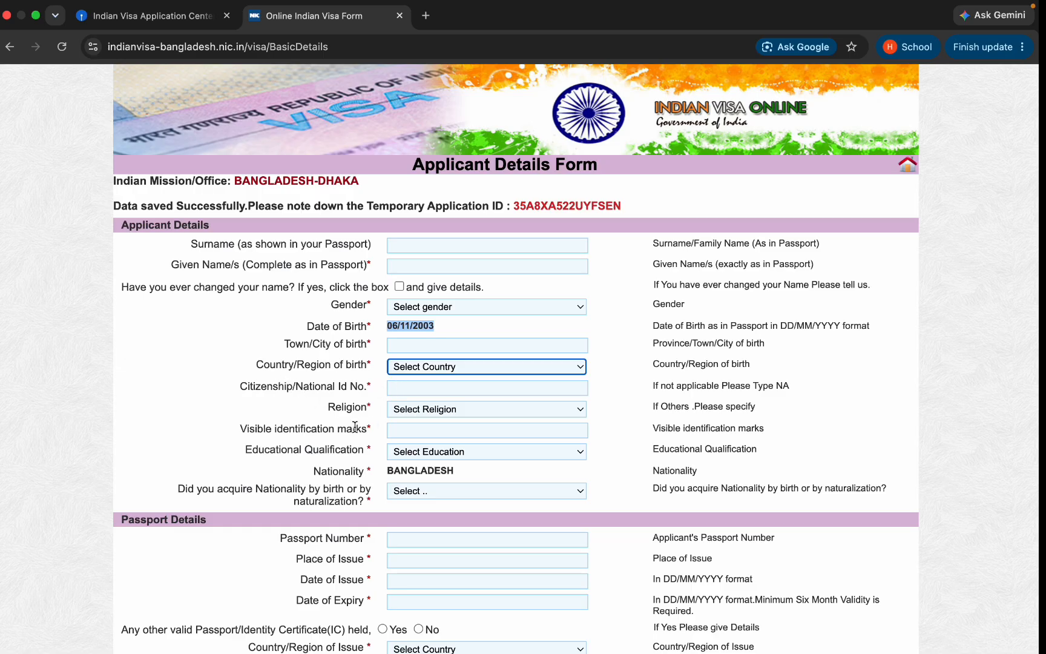
Examine the Religion choices, the Visible identification marks field and the Educational Qualification choices
click(393, 411)
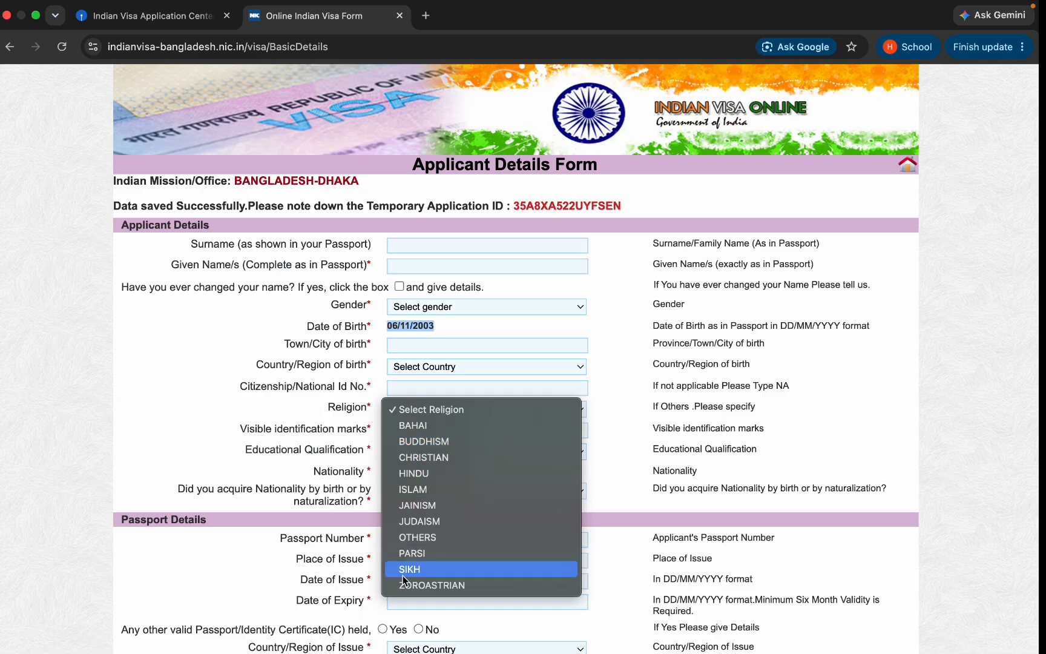
click(276, 381)
scroll(274, 381, down, 1)
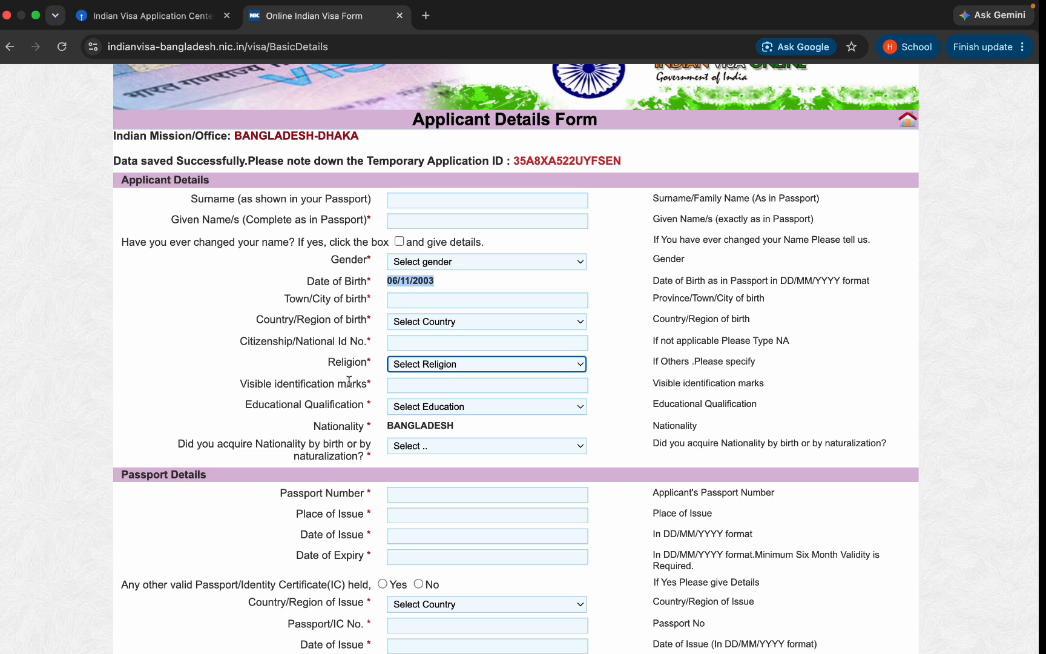
click(393, 382)
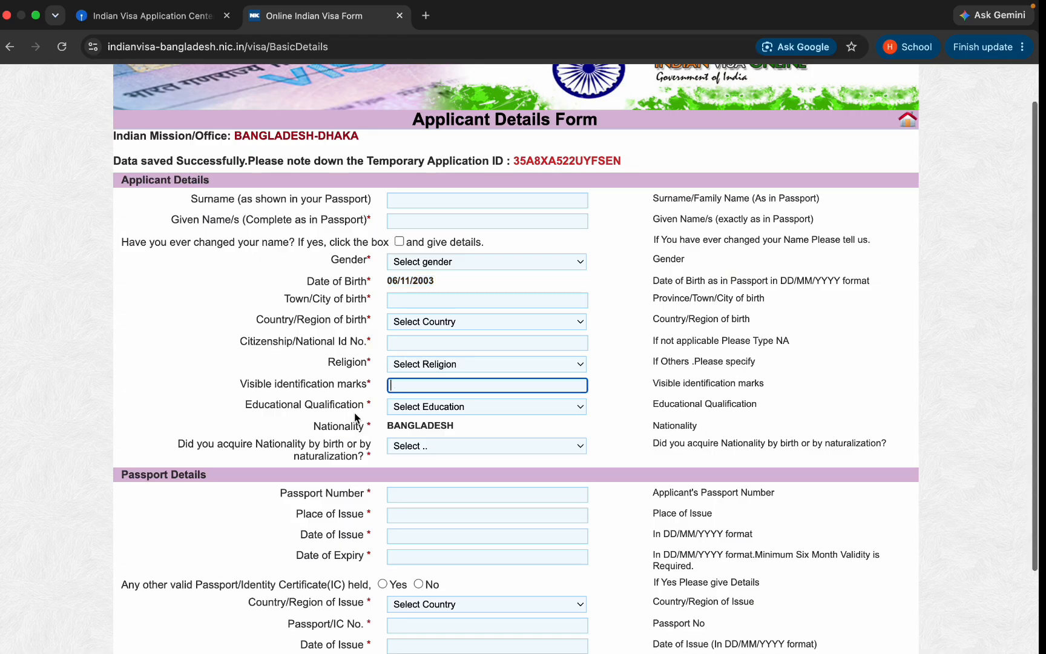
scroll(357, 417, down, 3)
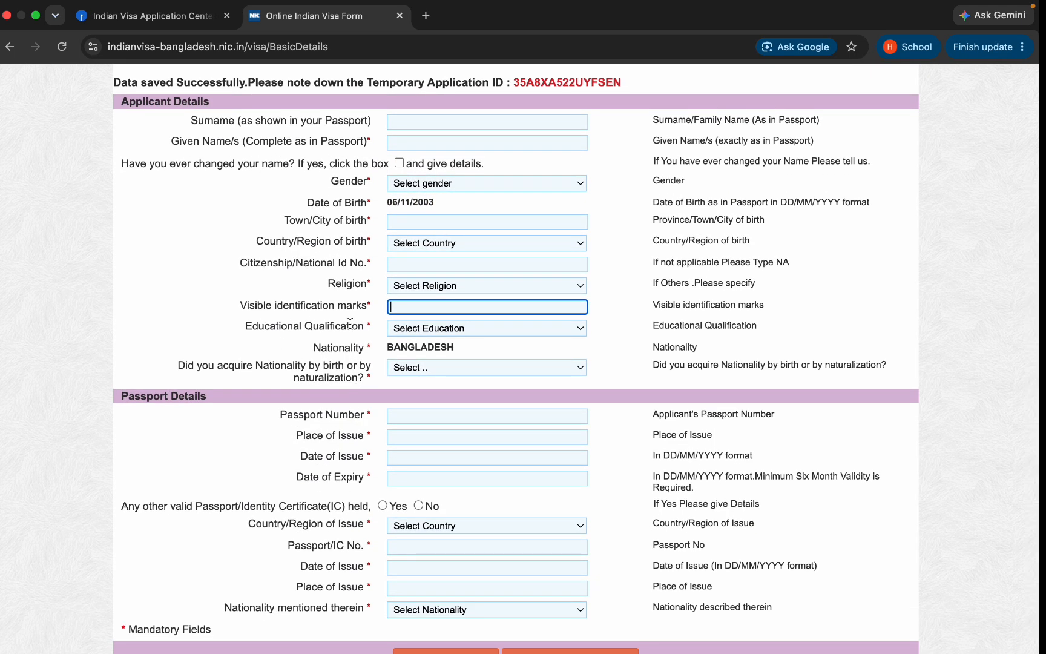
click(407, 330)
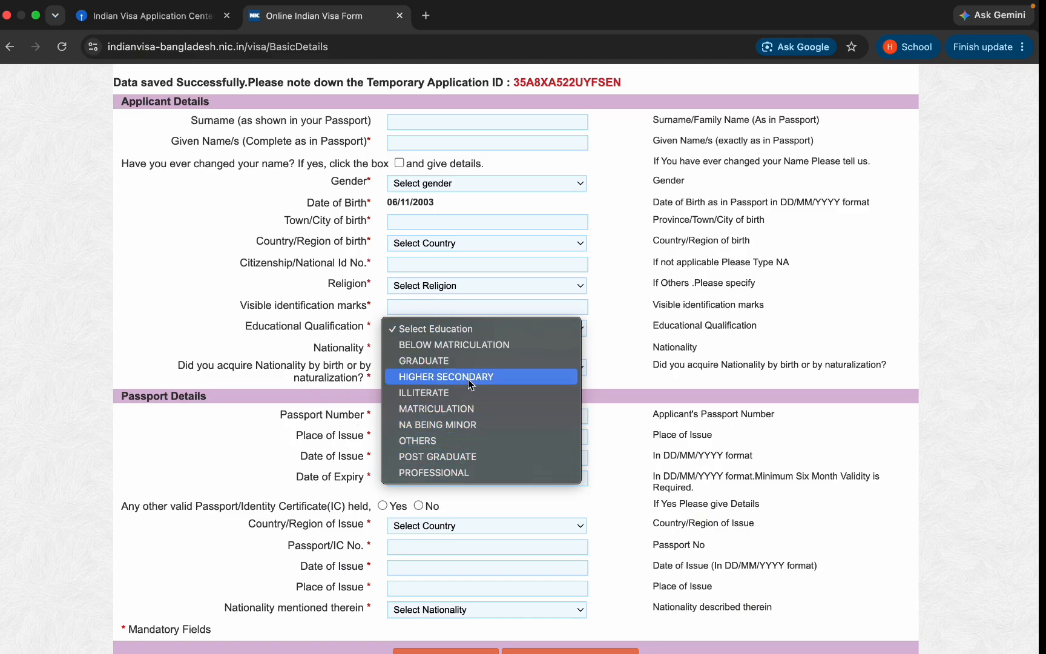
click(152, 305)
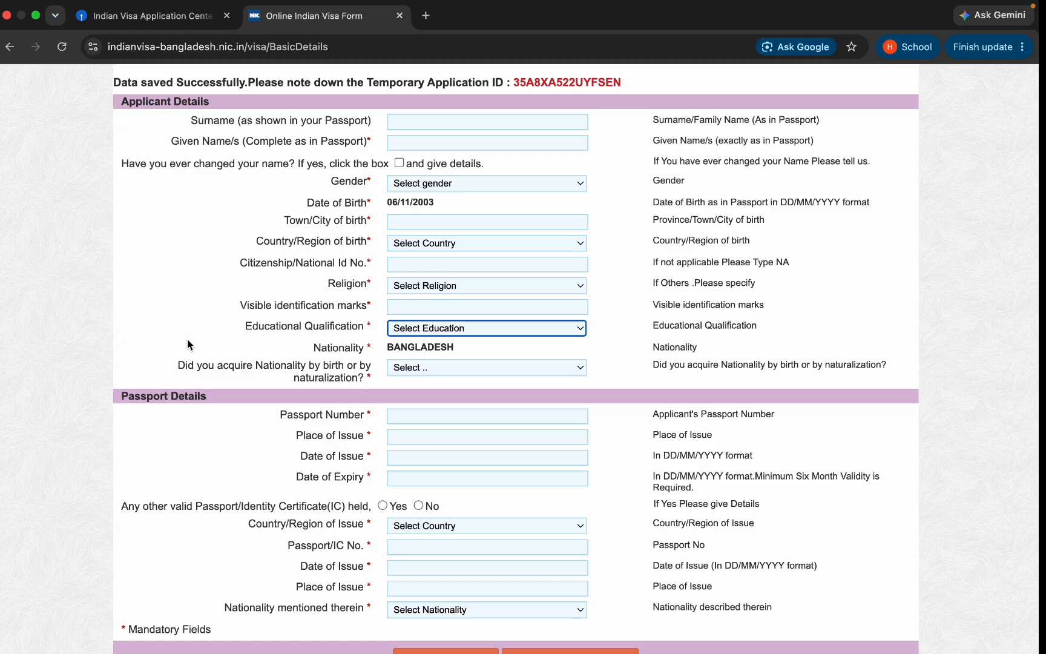
State that the applicant's Bangladeshi nationality was acquired By Birth
scroll(187, 339, down, 1)
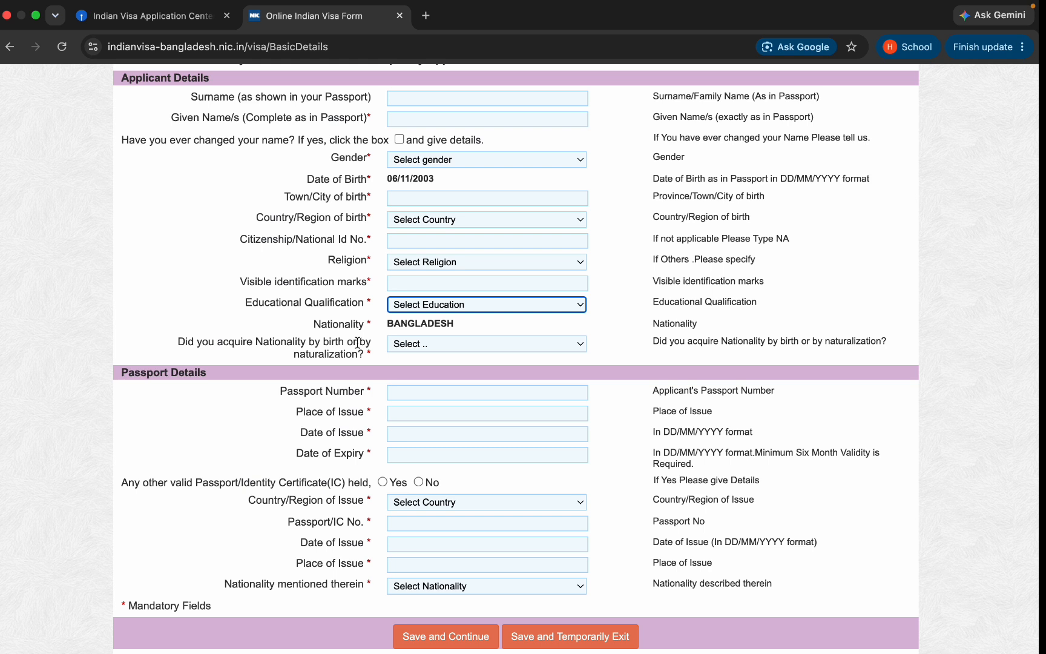
click(415, 345)
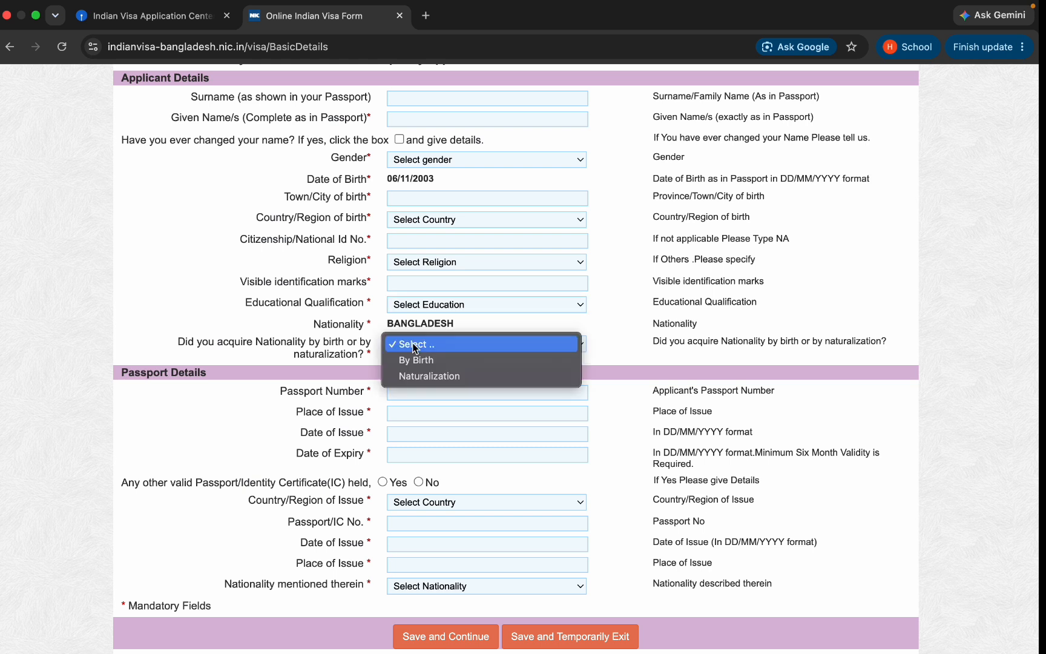
click(422, 358)
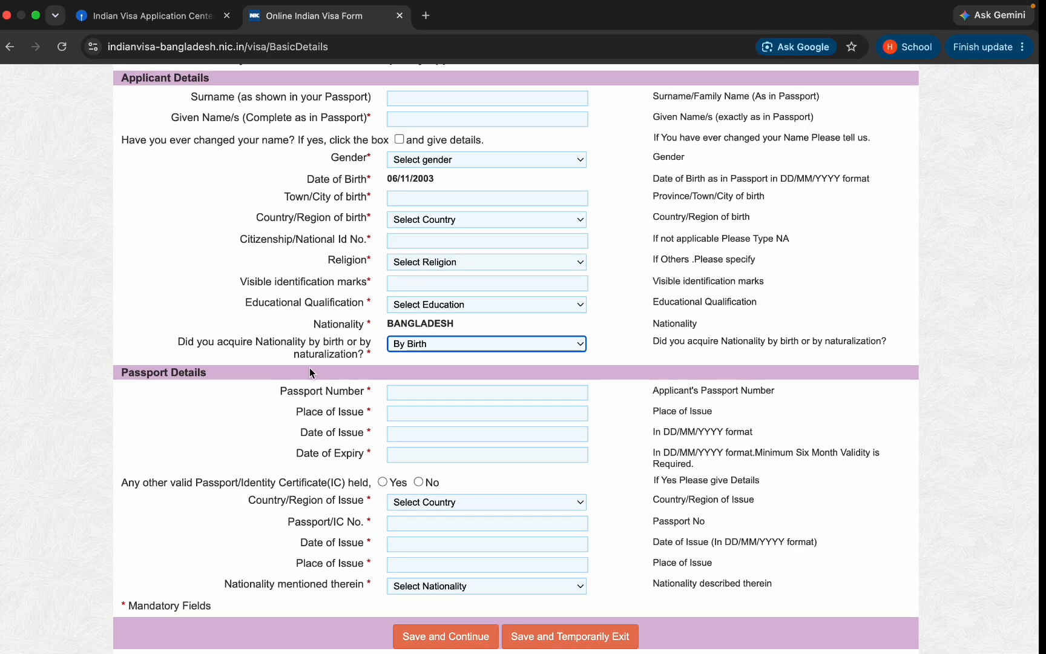
Review the Passport Number, Place of Issue, Date of Issue and Date of Expiry fields in the passport details
click(398, 390)
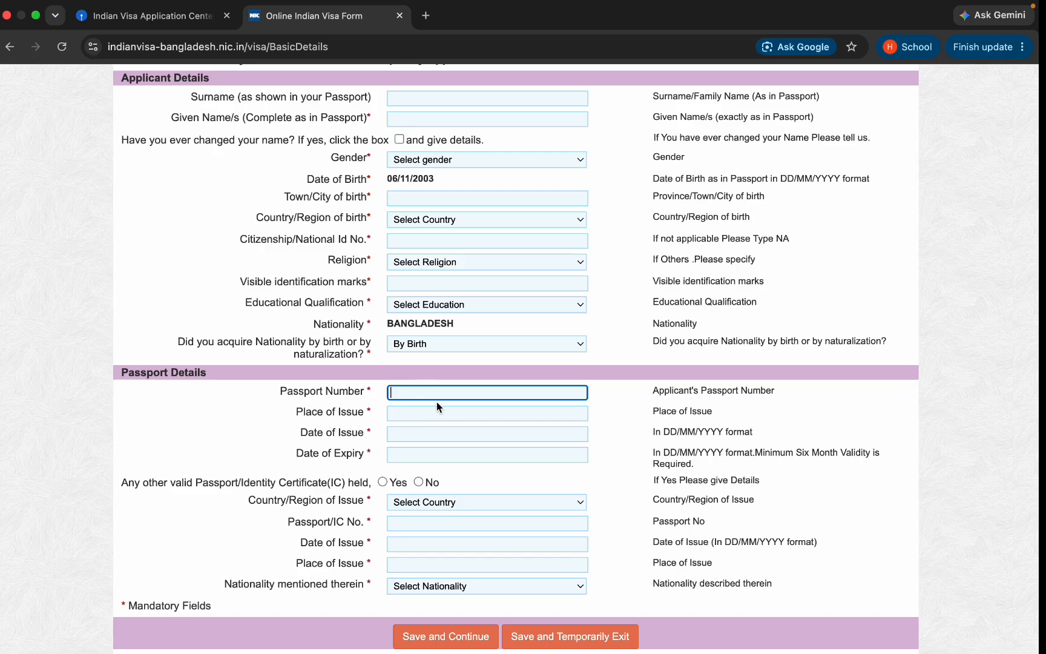
scroll(239, 579, down, 1)
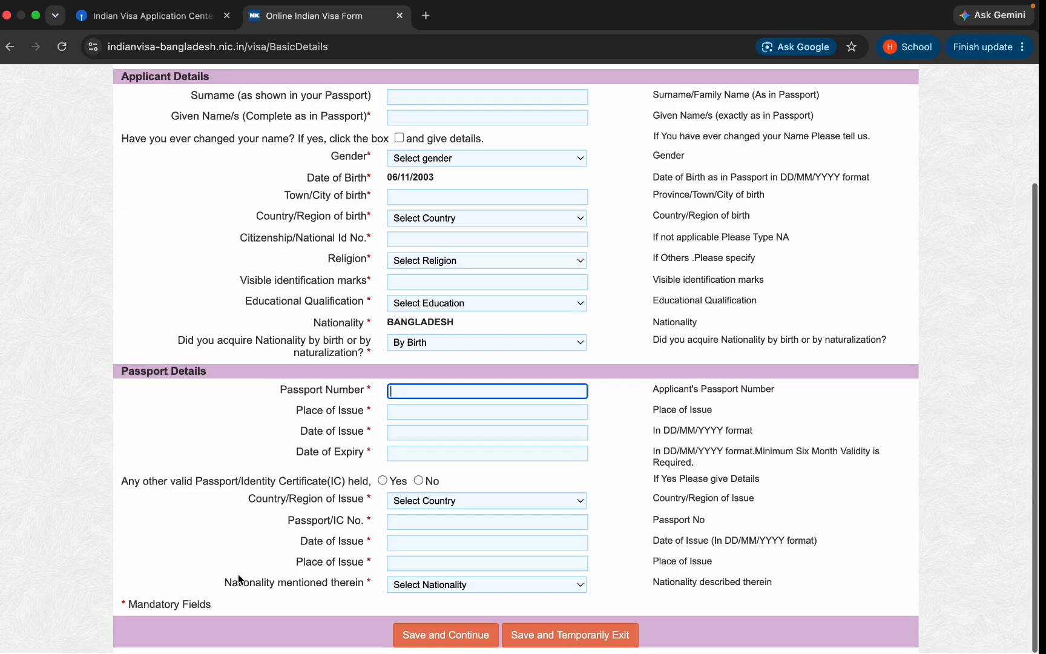
scroll(240, 579, up, 1)
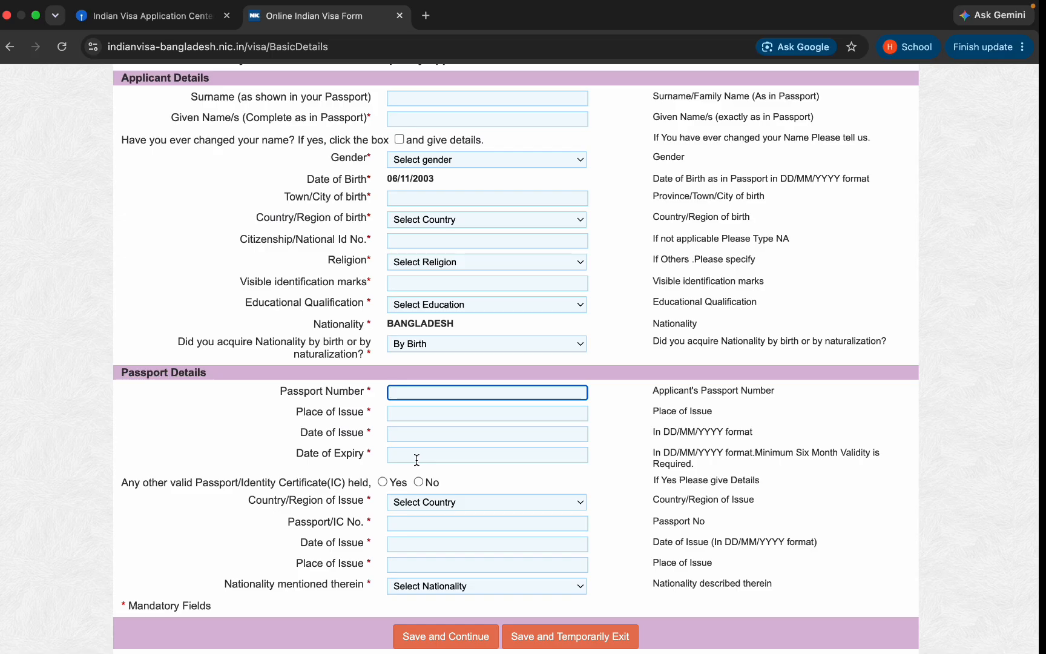
Answer No to holding any other valid Passport/Identity Certificate
click(382, 482)
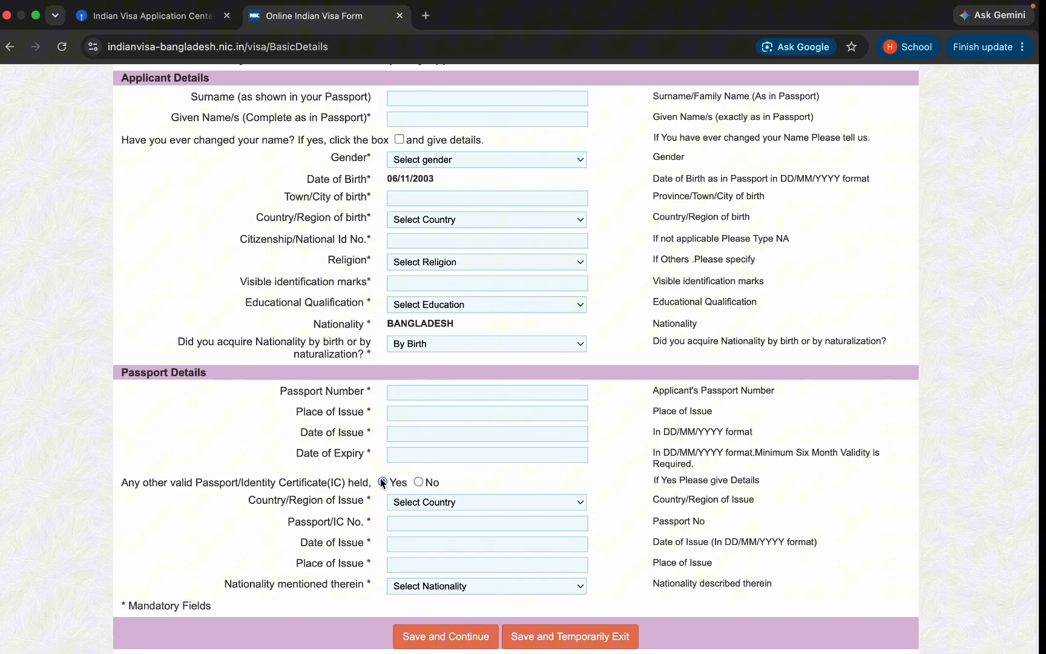
click(420, 482)
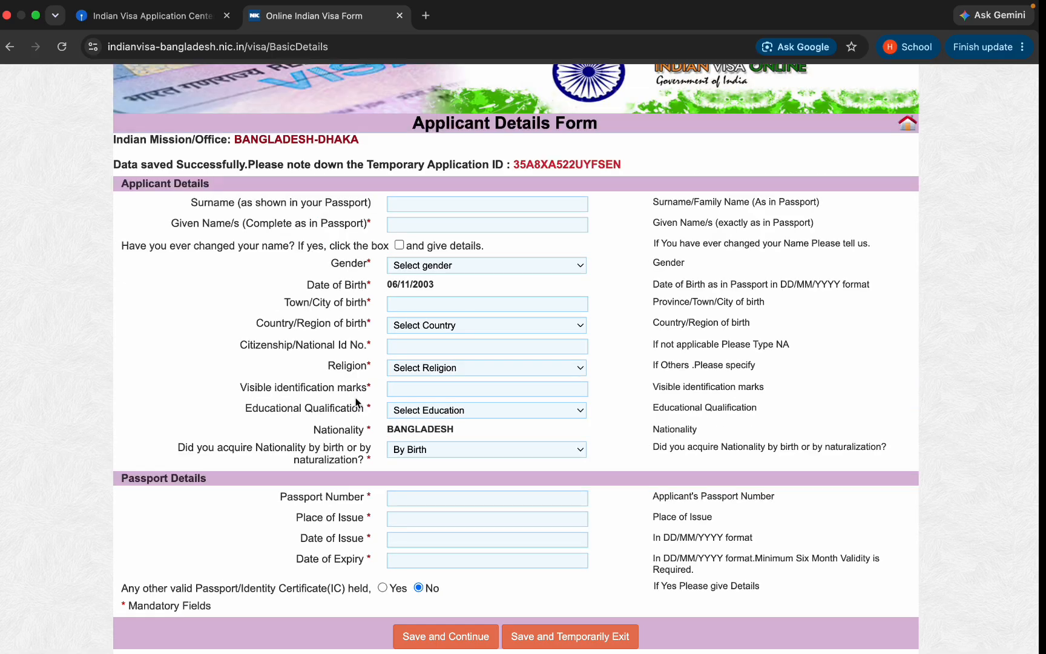
scroll(325, 531, down, 1)
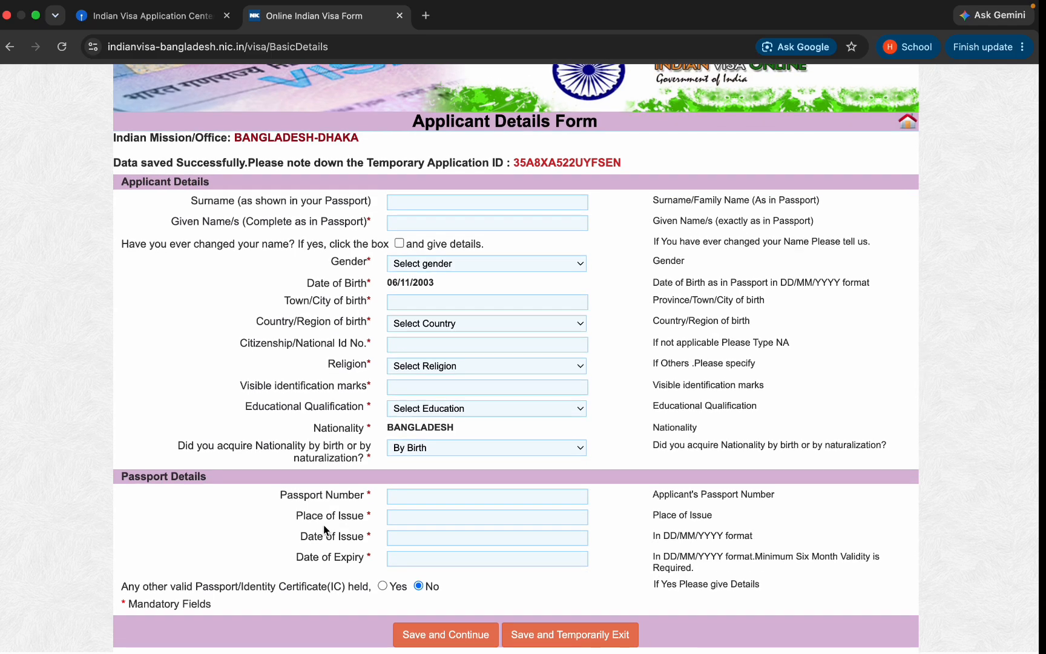
scroll(325, 531, up, 1)
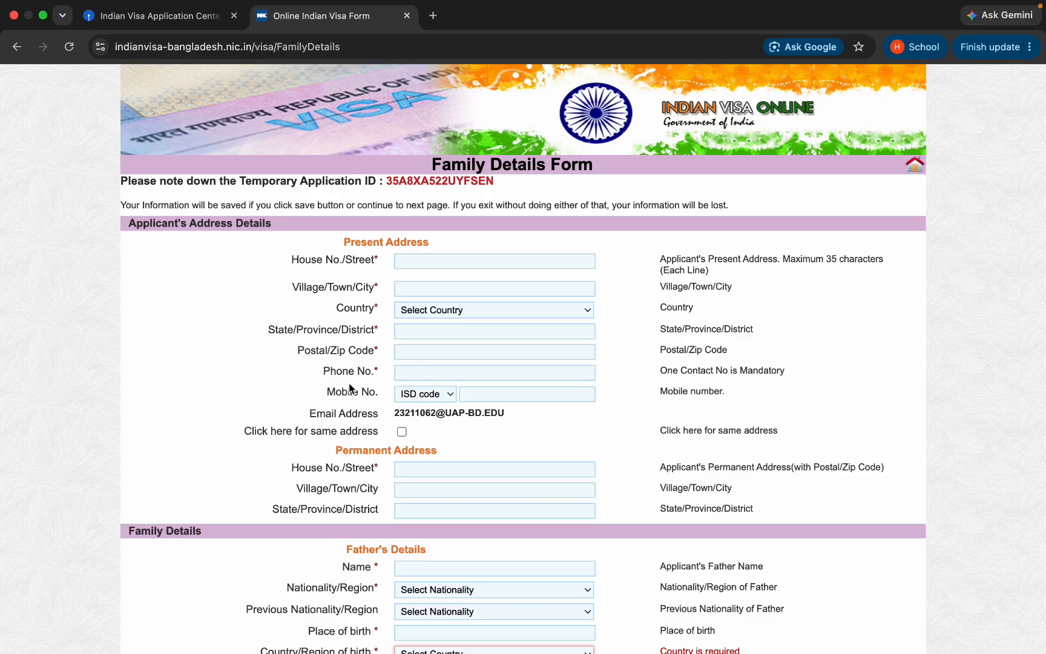
Review the present address, permanent address and parents' details fields of the Family Details Form
scroll(322, 443, down, 1)
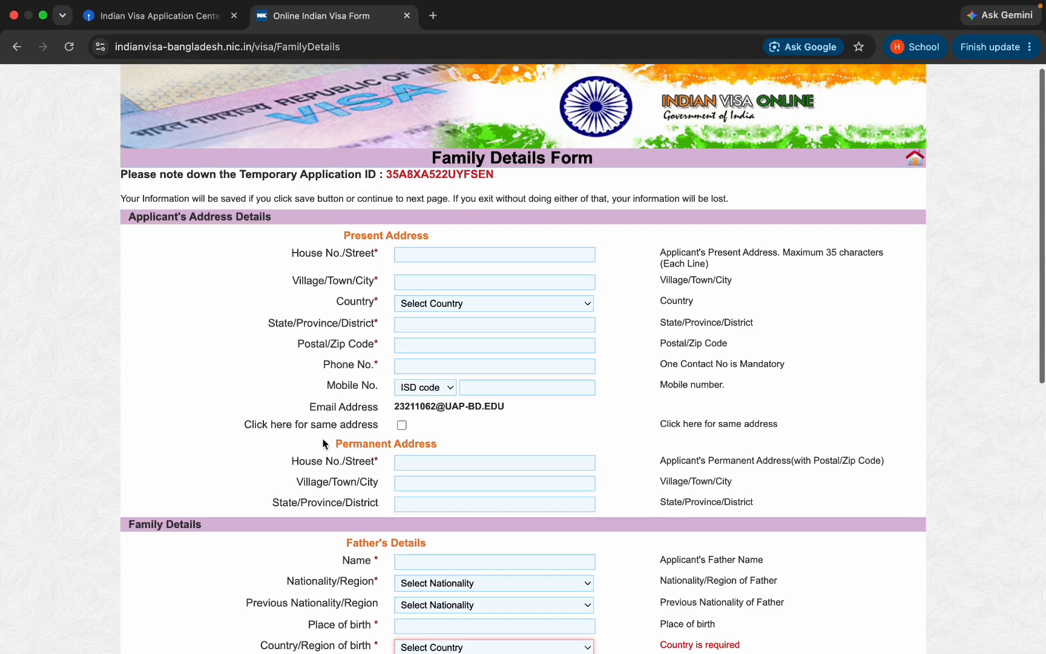
scroll(322, 444, down, 3)
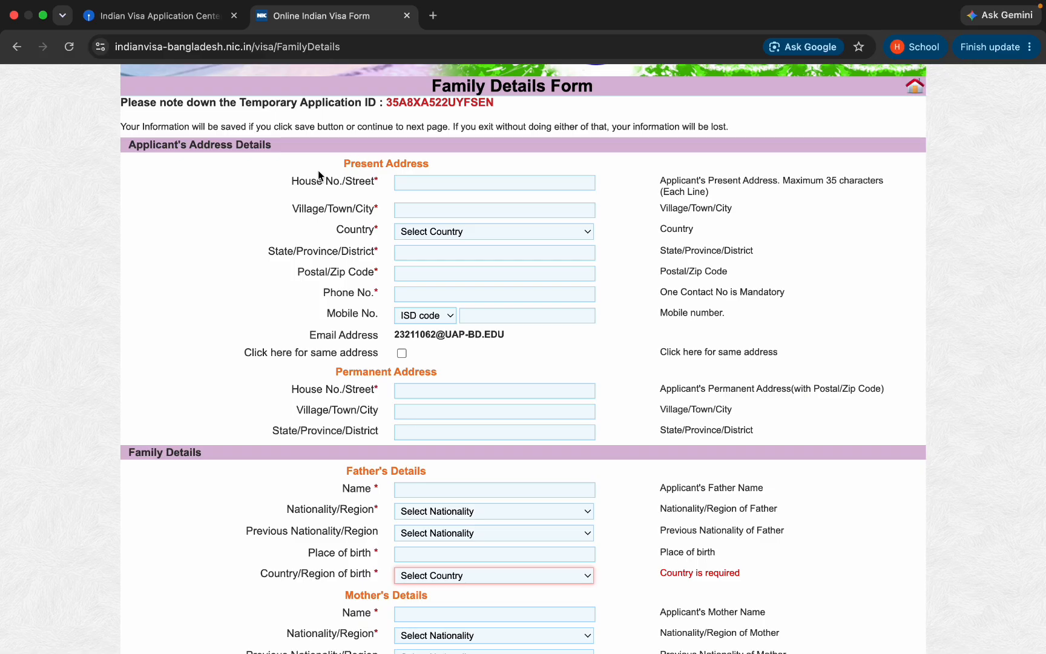
scroll(273, 171, down, 3)
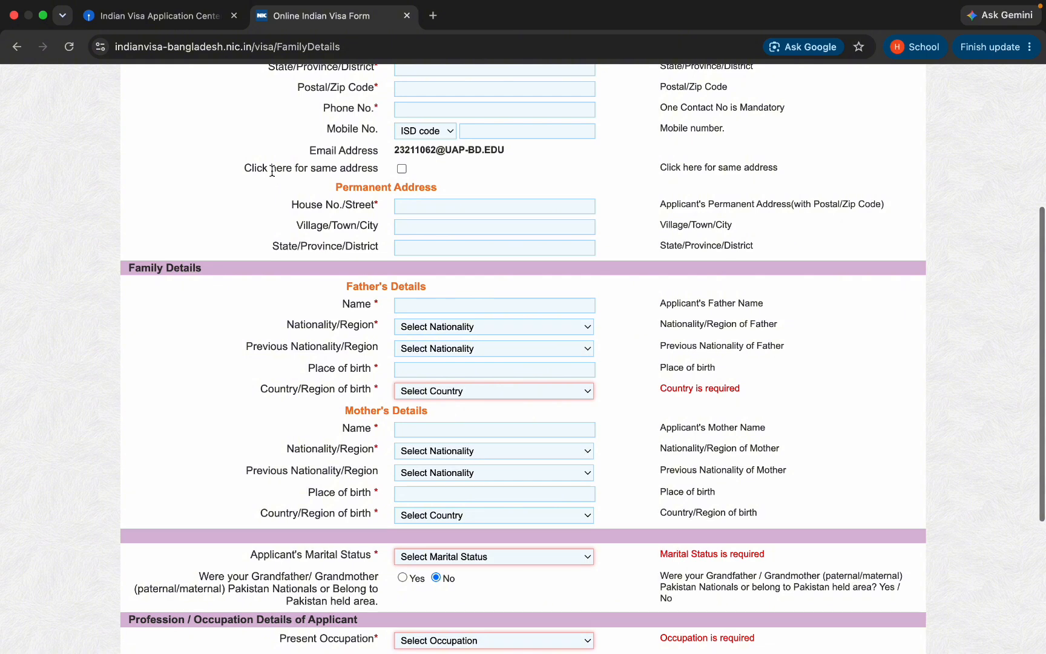
scroll(272, 383, down, 1)
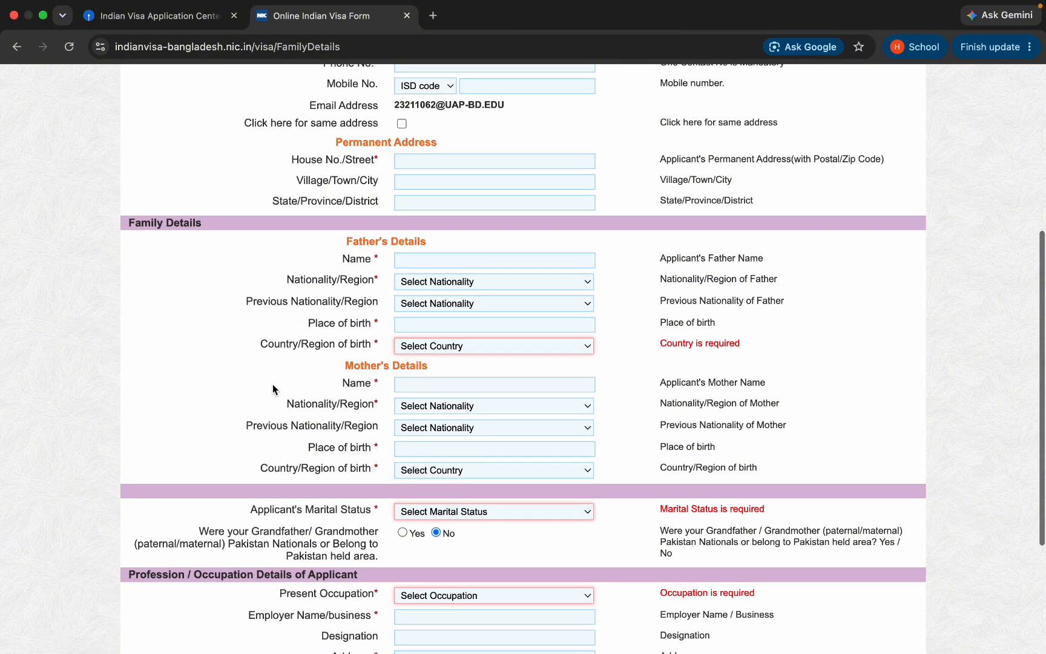
Examine the father's Nationality/Region and Previous Nationality/Region choices and his Place of birth field
click(420, 283)
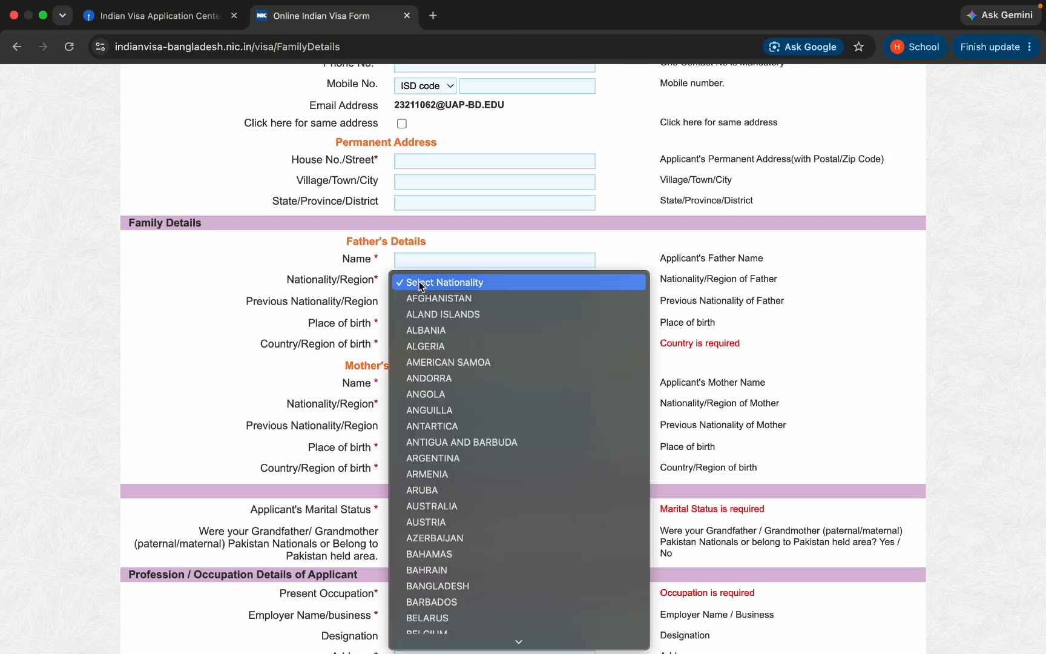
scroll(424, 424, down, 3)
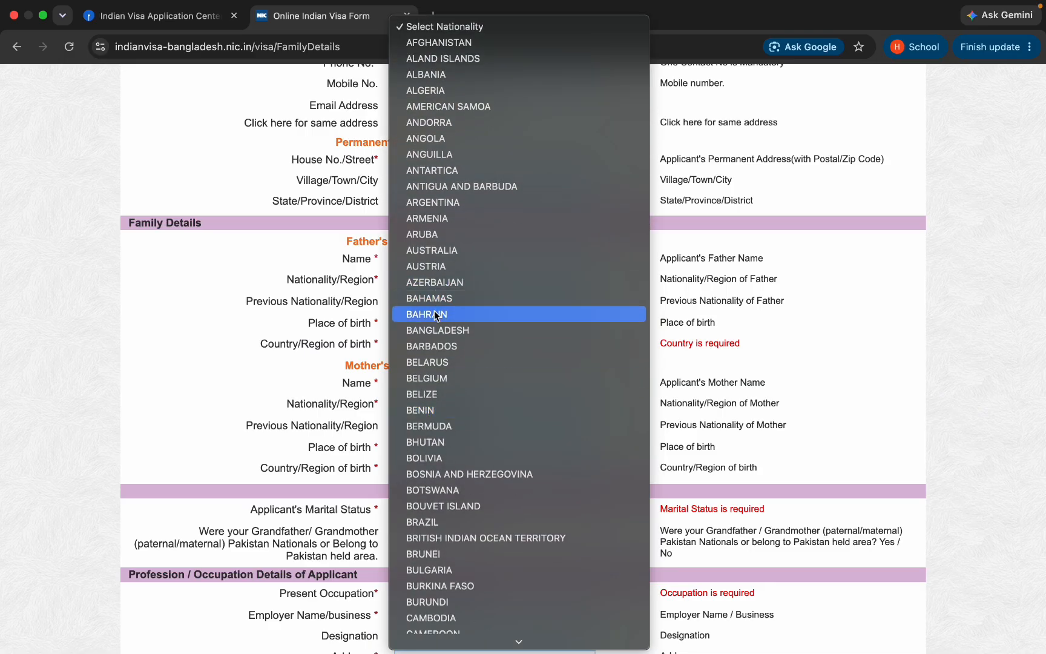
click(295, 250)
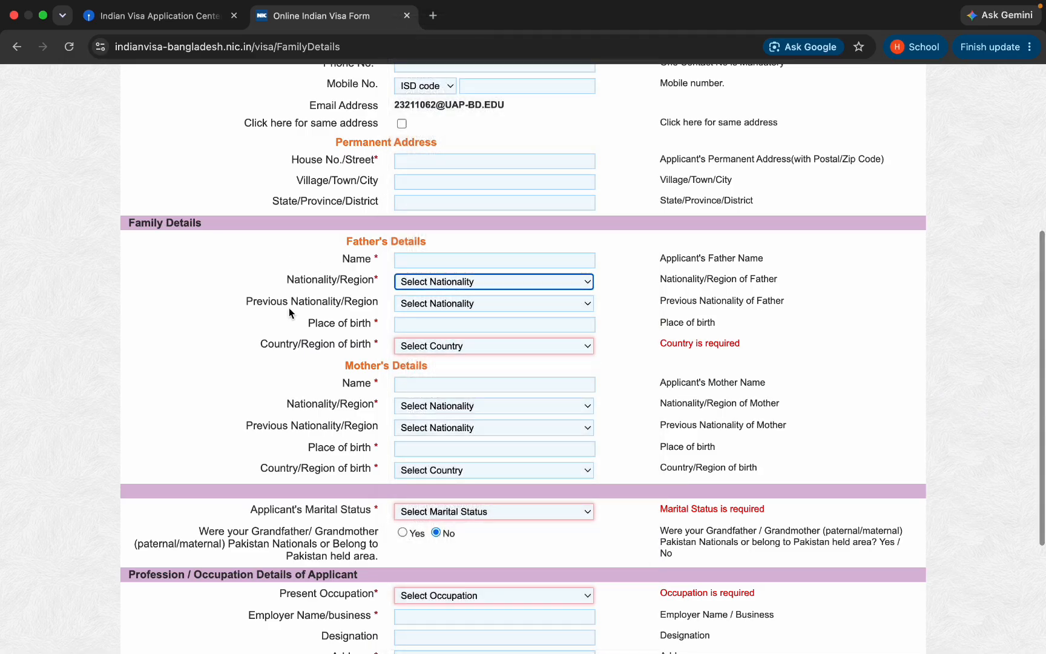
scroll(290, 312, down, 1)
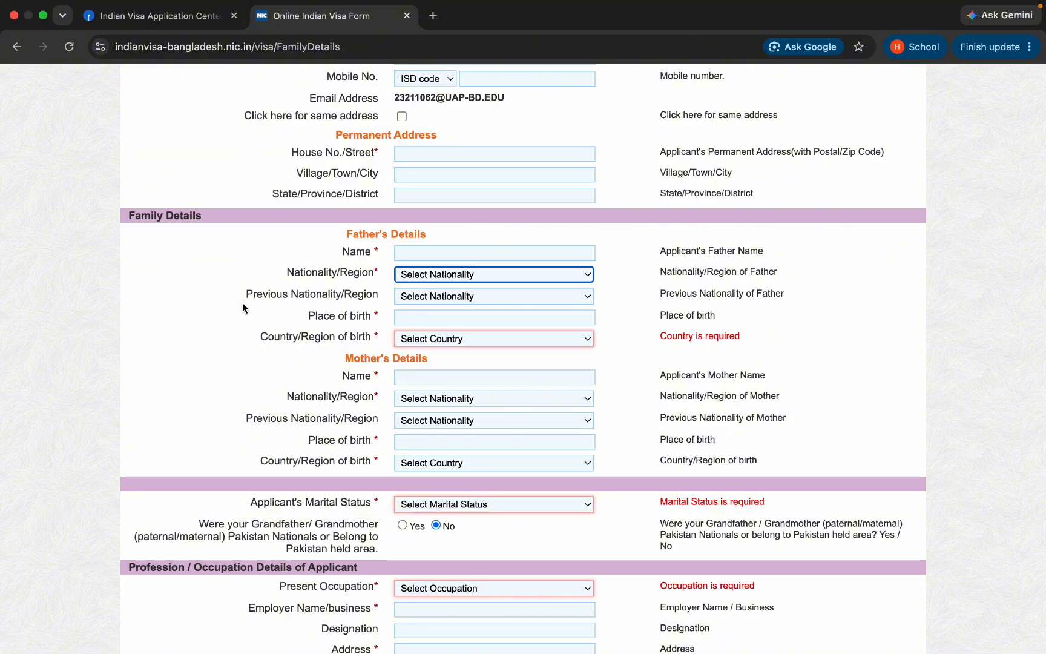
click(418, 297)
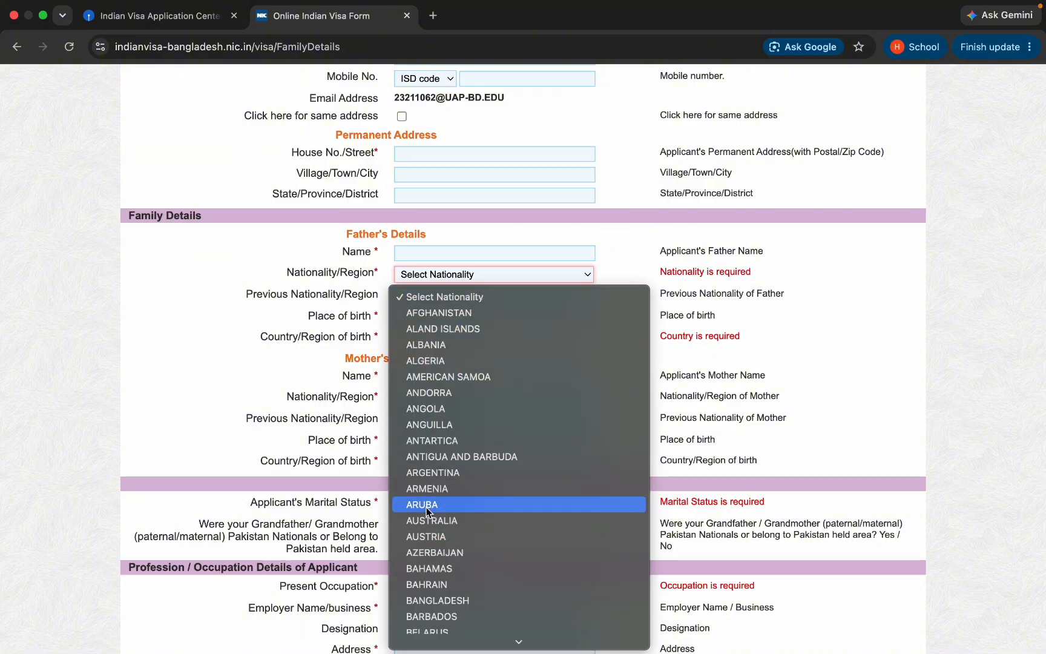
click(171, 356)
scroll(171, 356, down, 1)
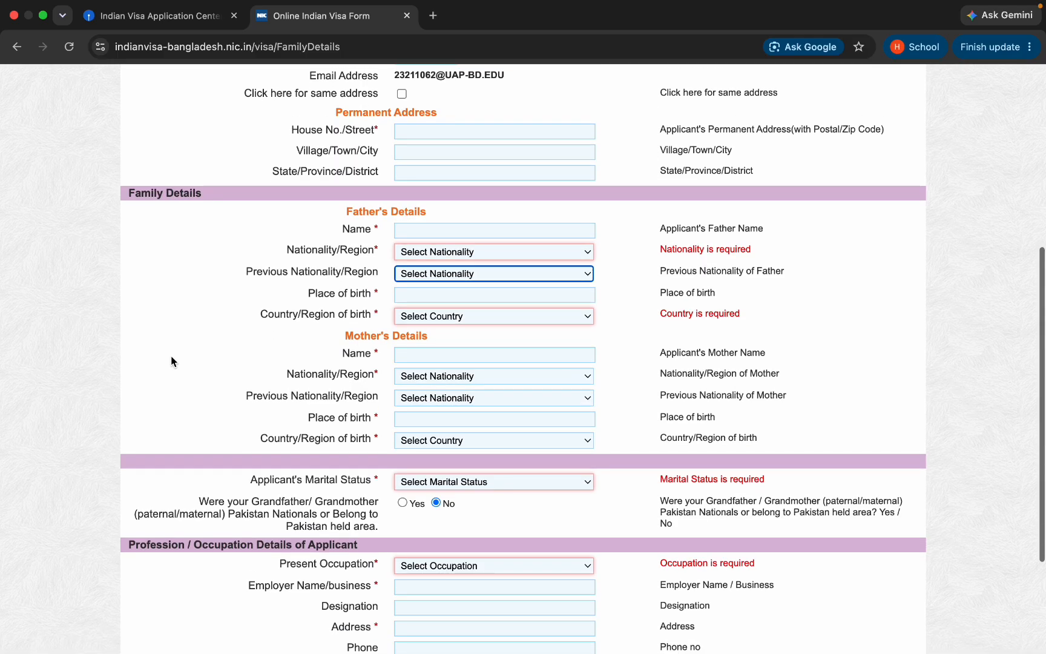
click(417, 295)
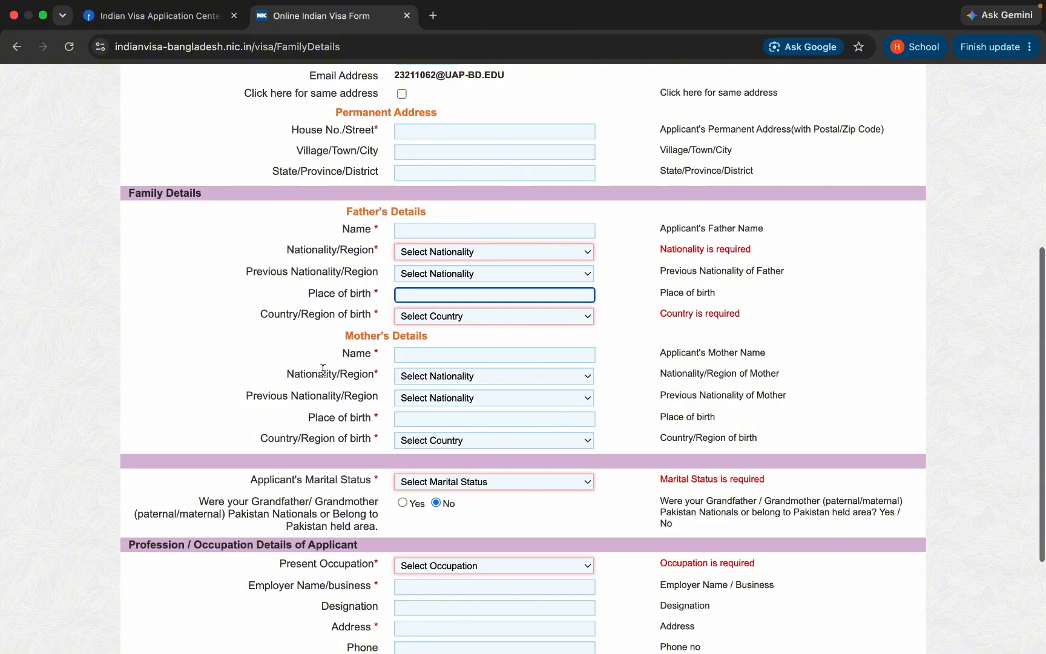
Try both marital status options, dismiss the grandparent nationality notice, and set the Applicant's Marital Status to MARRIED
scroll(323, 369, down, 3)
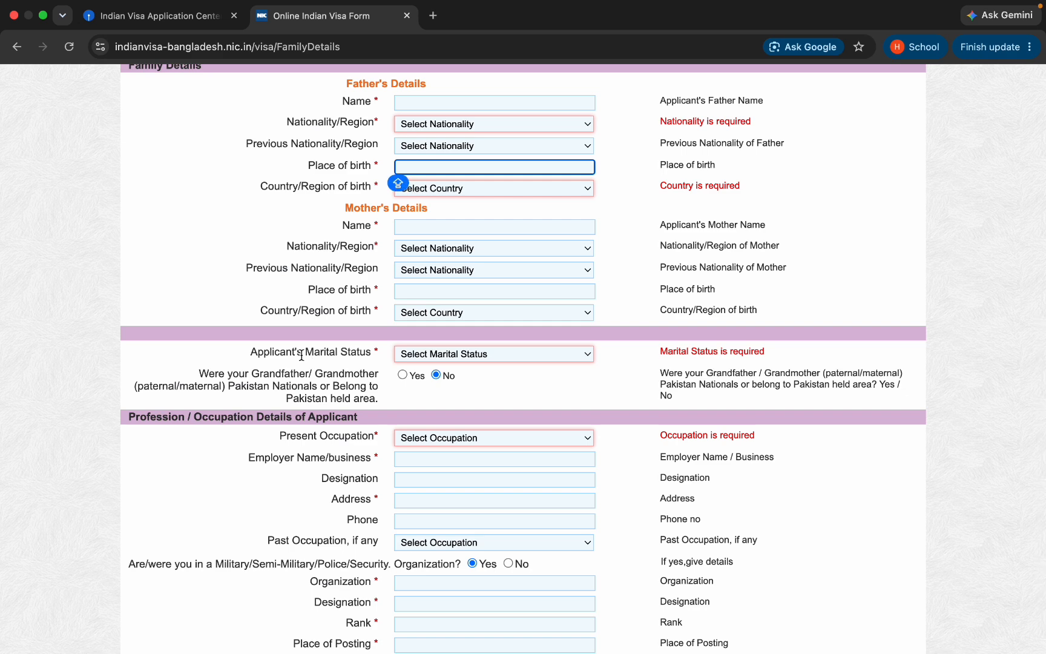
click(422, 346)
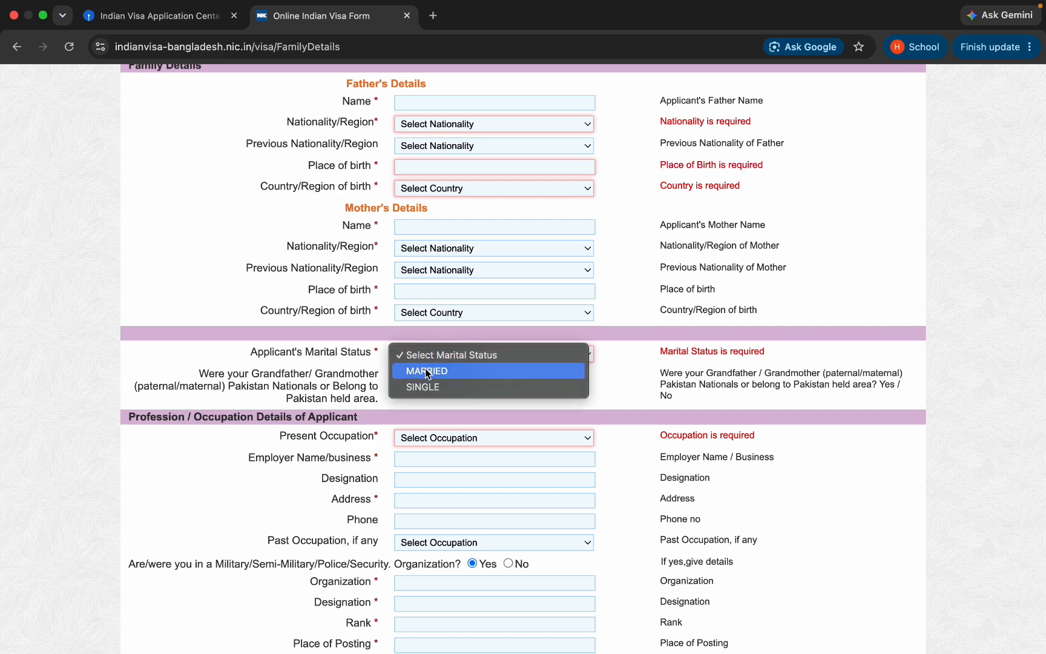
click(428, 363)
click(433, 353)
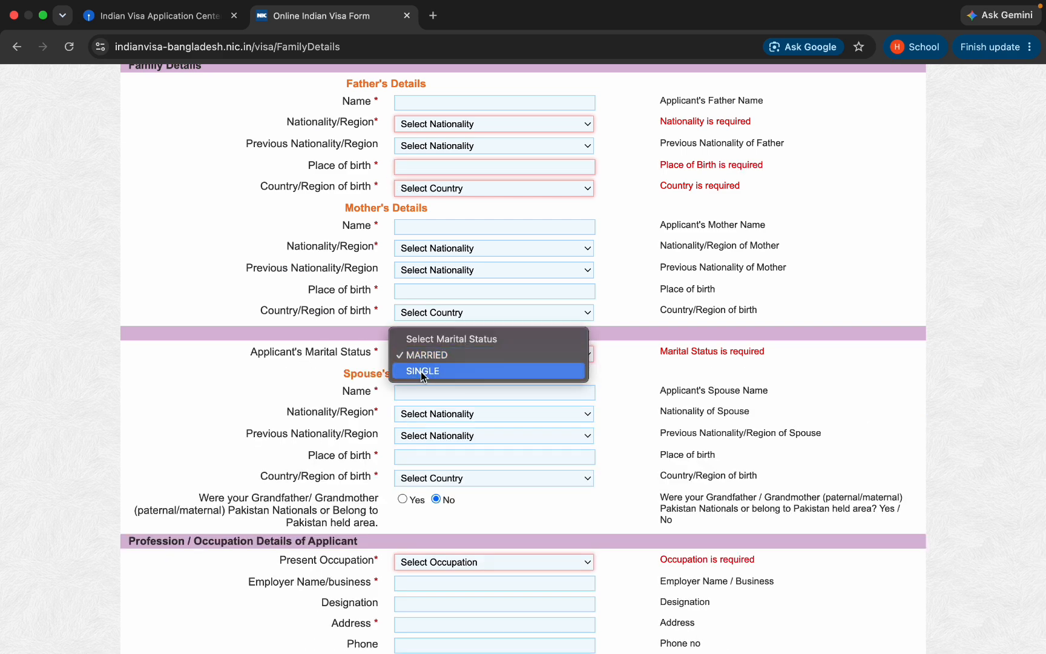
click(421, 372)
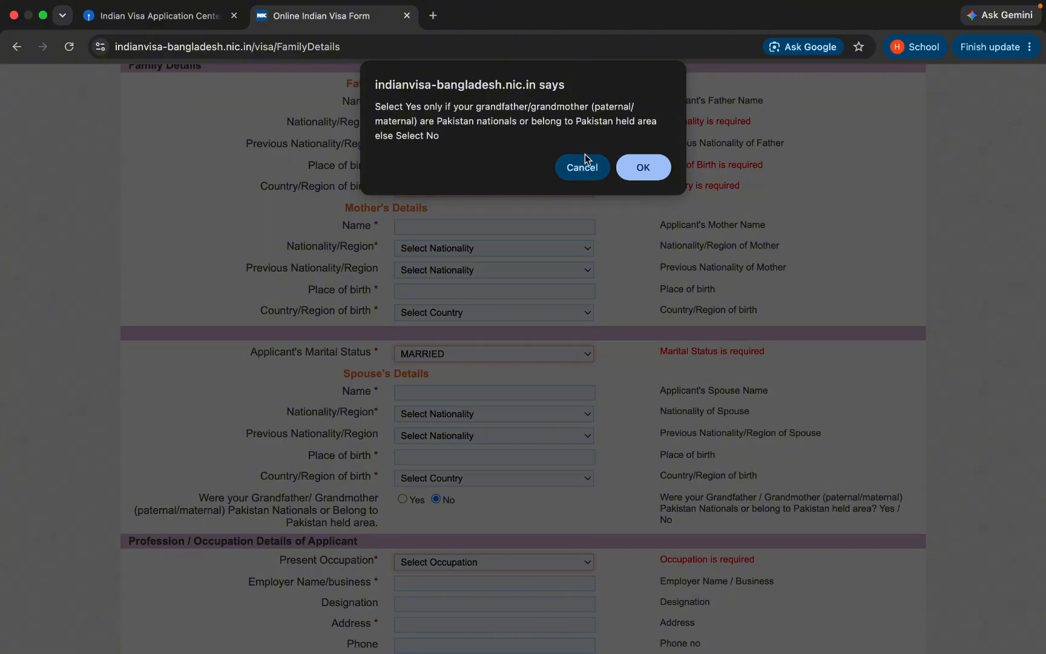
click(581, 167)
click(413, 354)
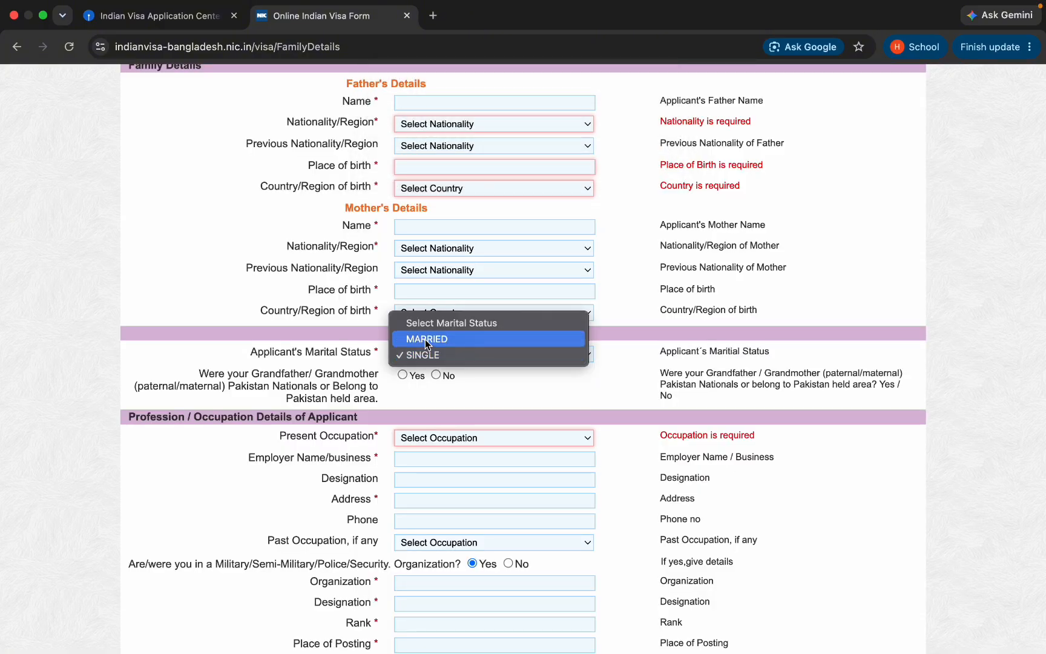
click(425, 339)
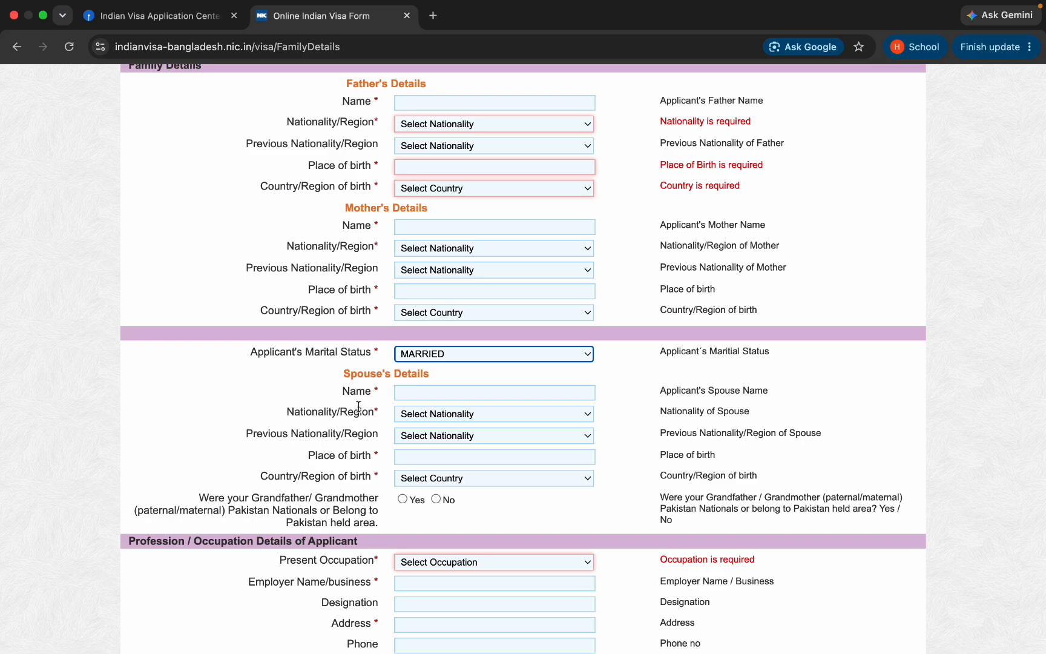
Look through the full list of Present Occupation choices without picking one
scroll(344, 504, down, 5)
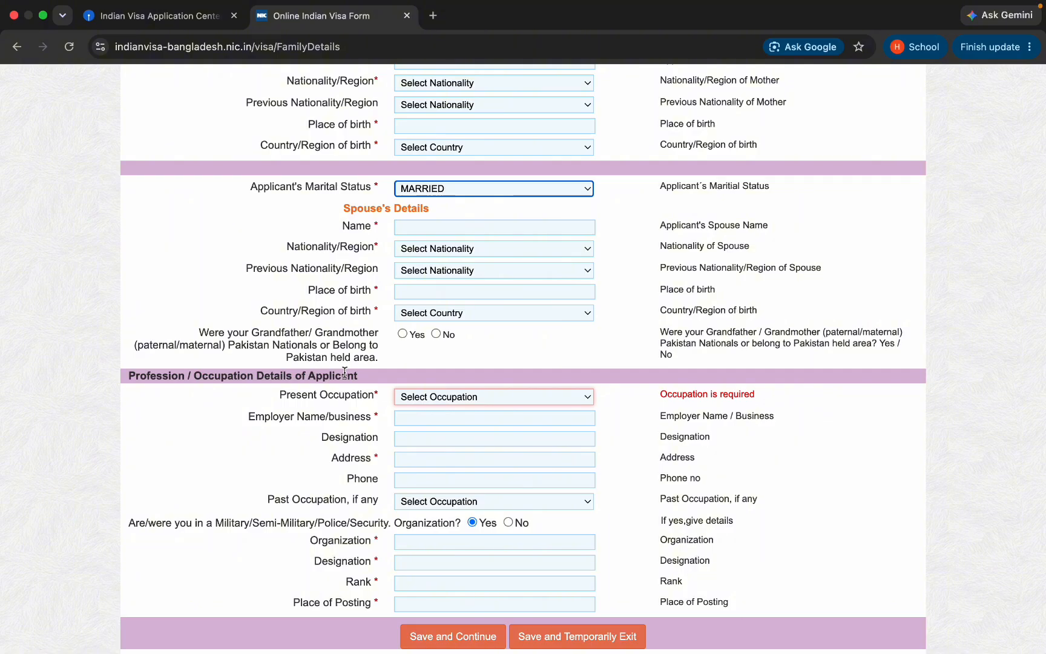
click(411, 396)
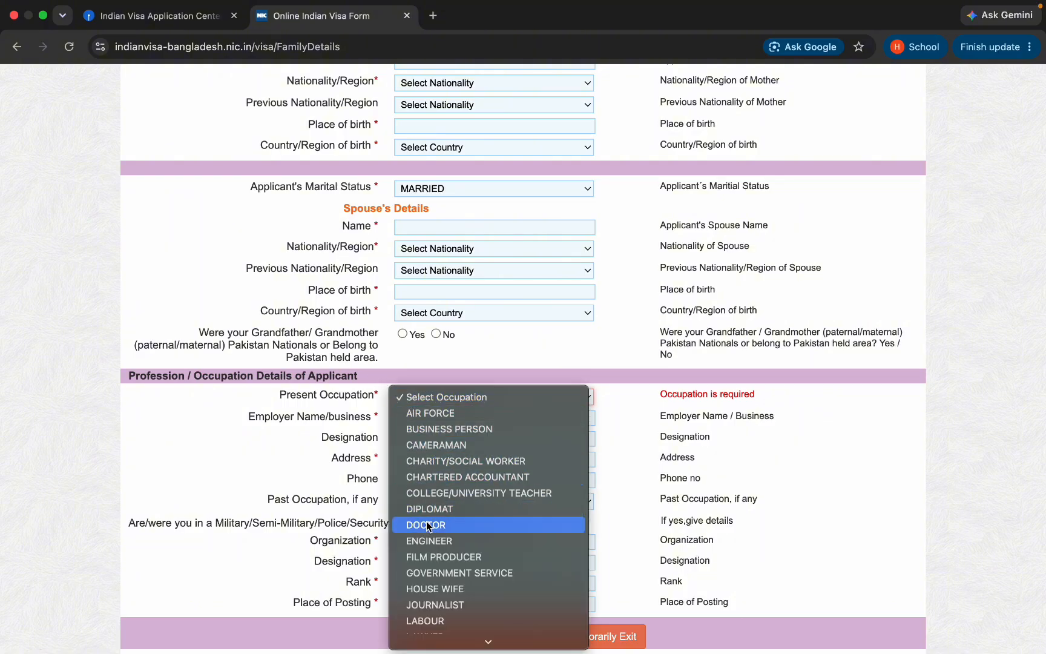
scroll(446, 455, down, 5)
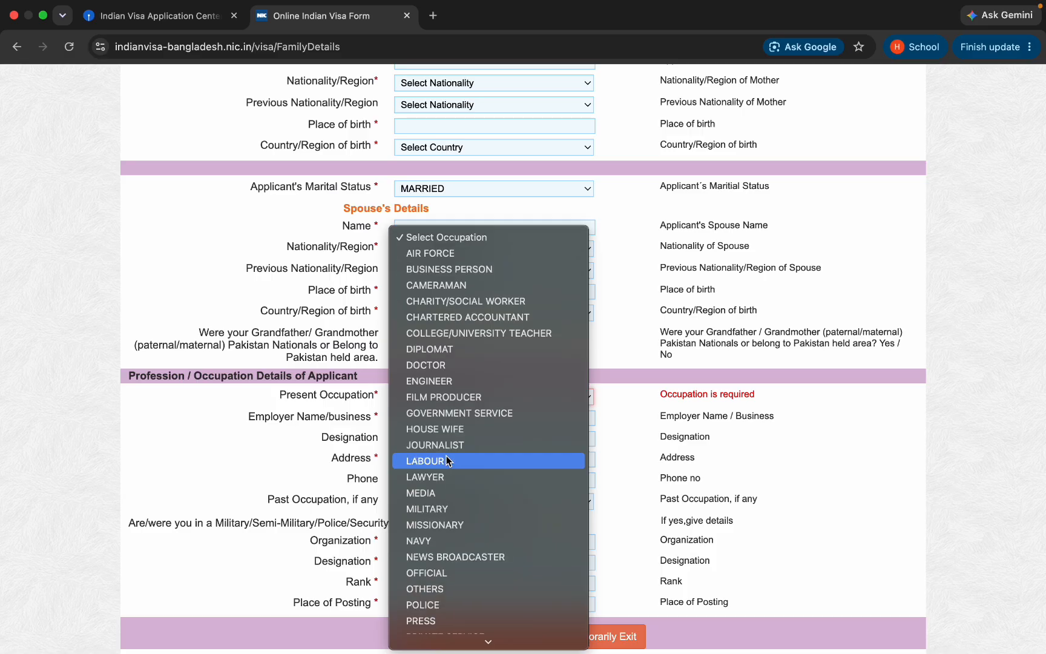
scroll(446, 458, down, 6)
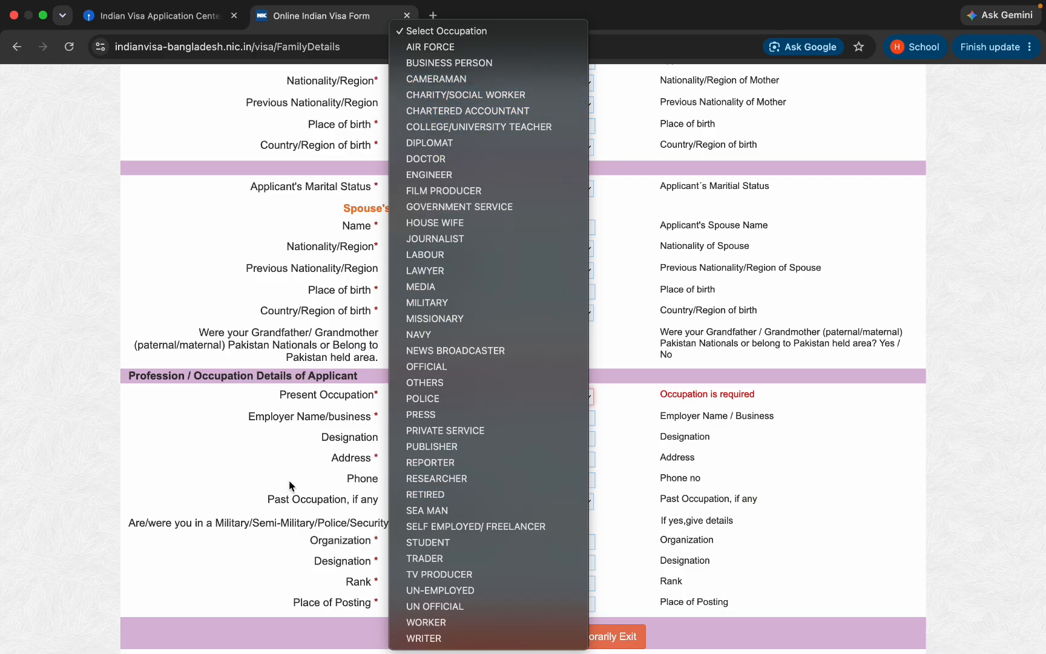
click(238, 463)
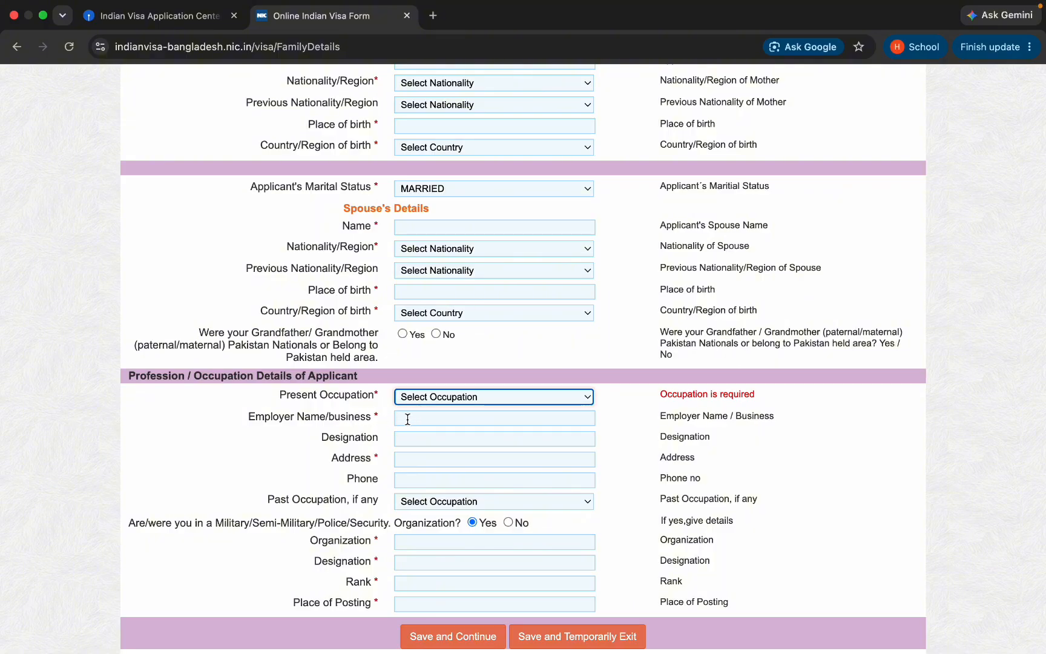
Check the Employer Name/business field and answer No to being in a Military/Semi-Military/Police/Security organization
click(407, 419)
click(370, 419)
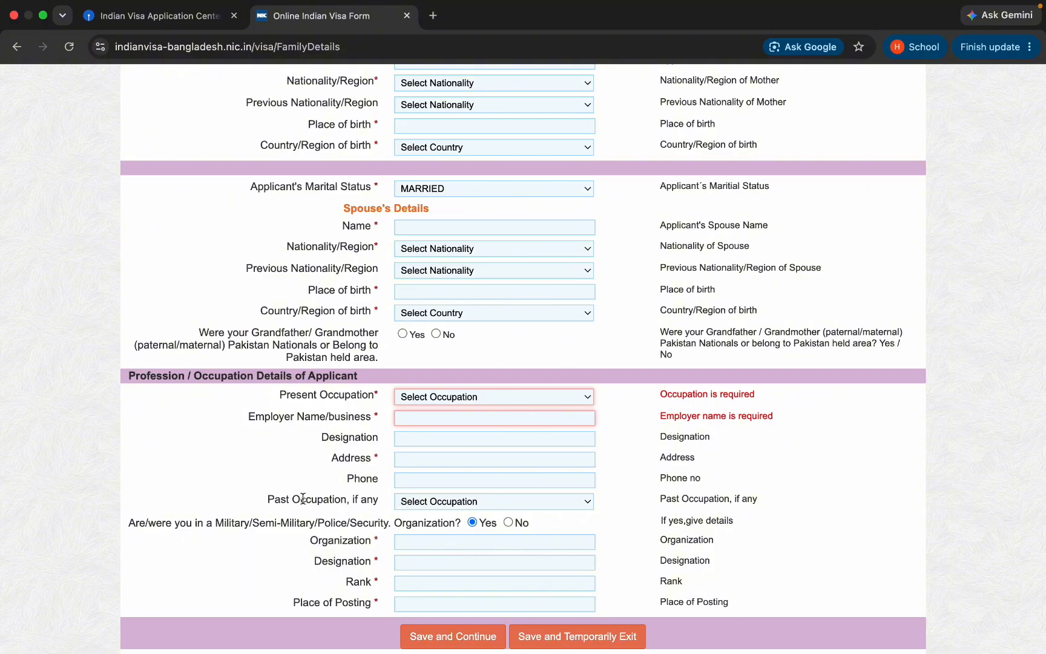
scroll(403, 501, down, 1)
click(509, 521)
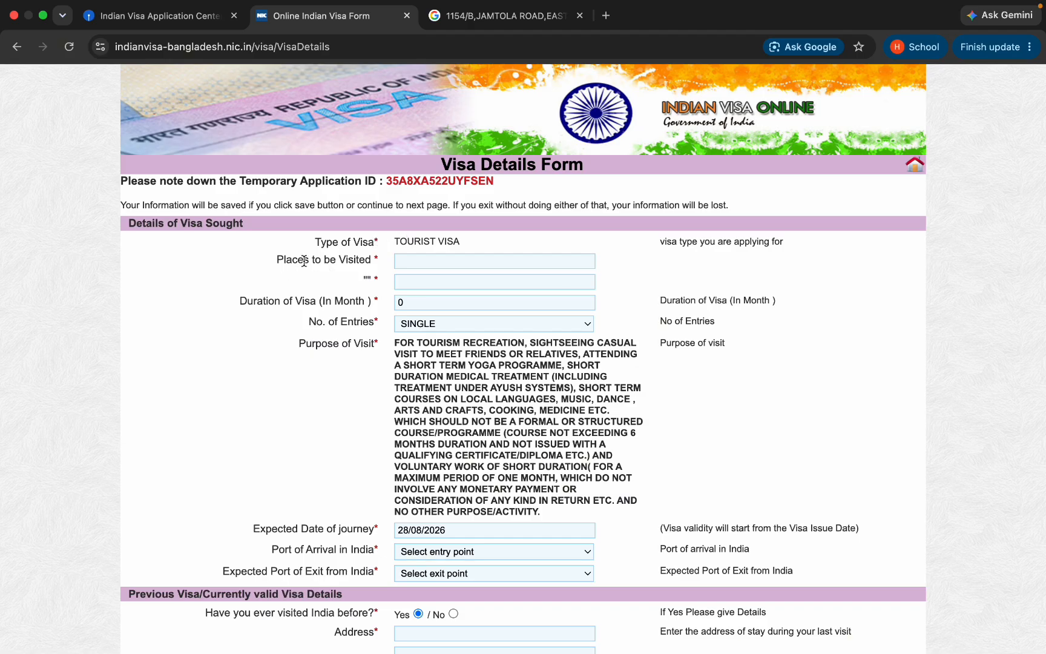
Check the Places to be Visited field, try 12 as the Duration of Visa in months, and clear the duration
click(407, 259)
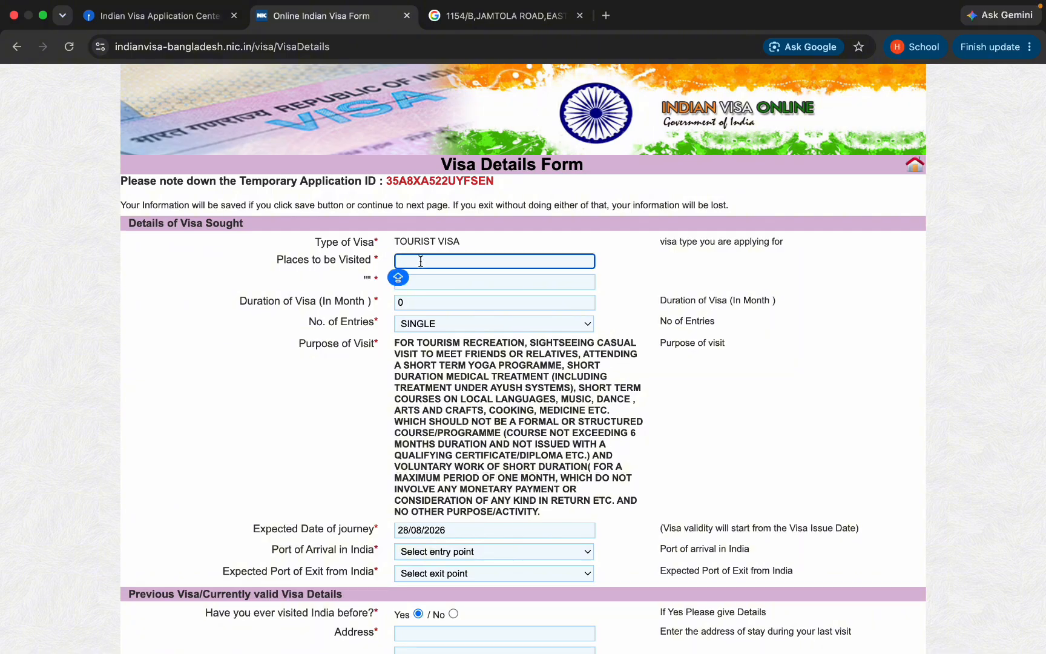
click(426, 301)
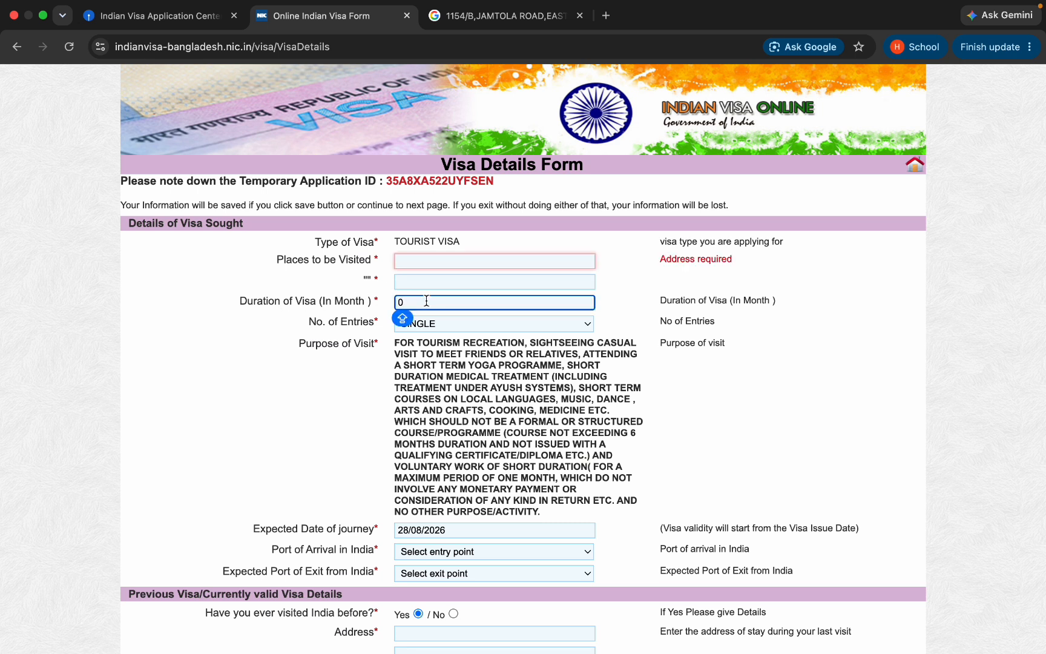
key(BackSpace)
text(12)
key(BackSpace)
key(BackSpace)
Set No. of Entries to MULTIPLE and check the Expected Date of journey calendar without changing the date
click(439, 324)
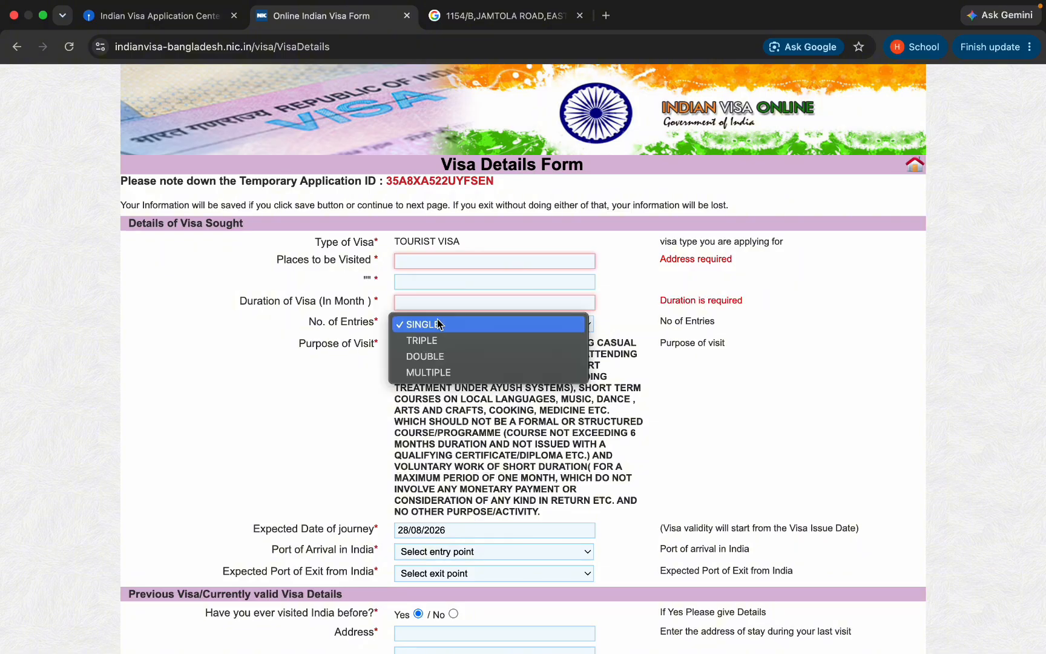
click(422, 363)
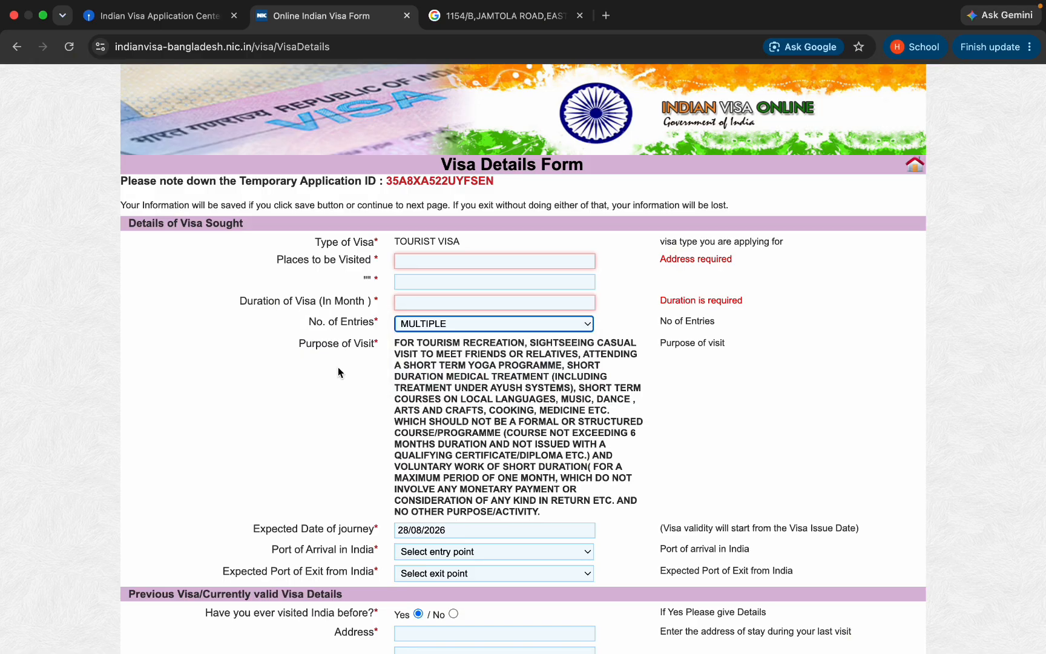
scroll(300, 358, down, 5)
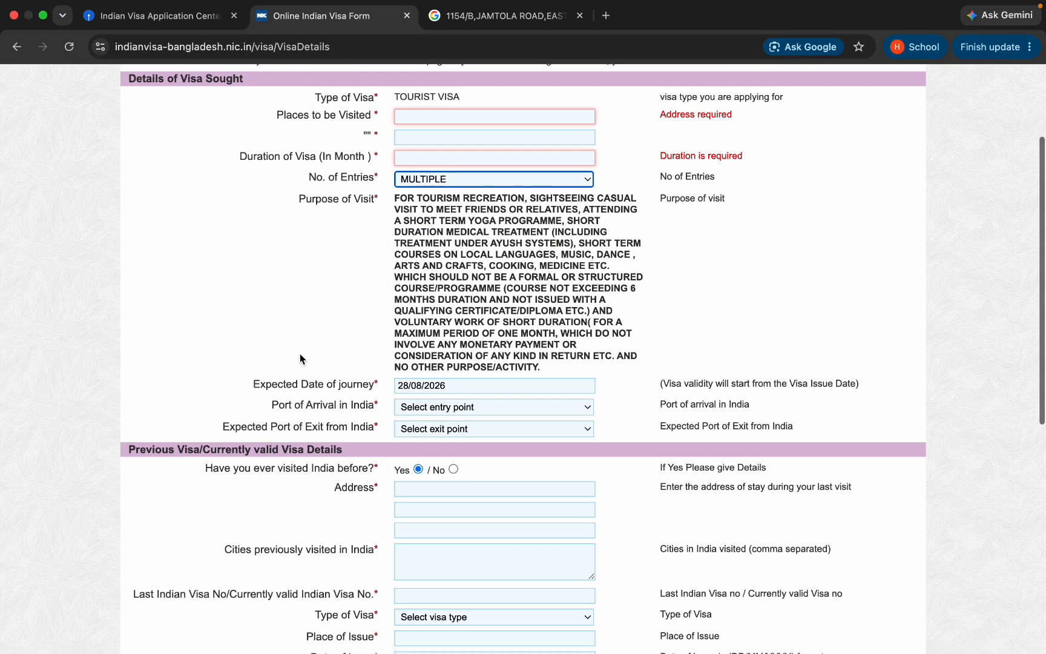
click(423, 379)
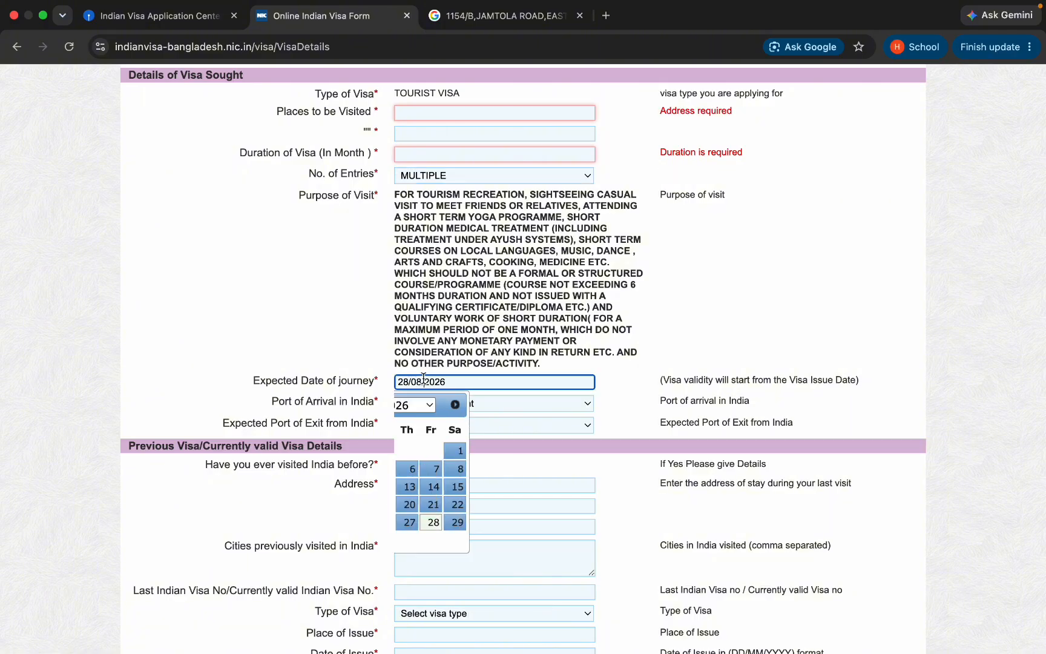
click(343, 350)
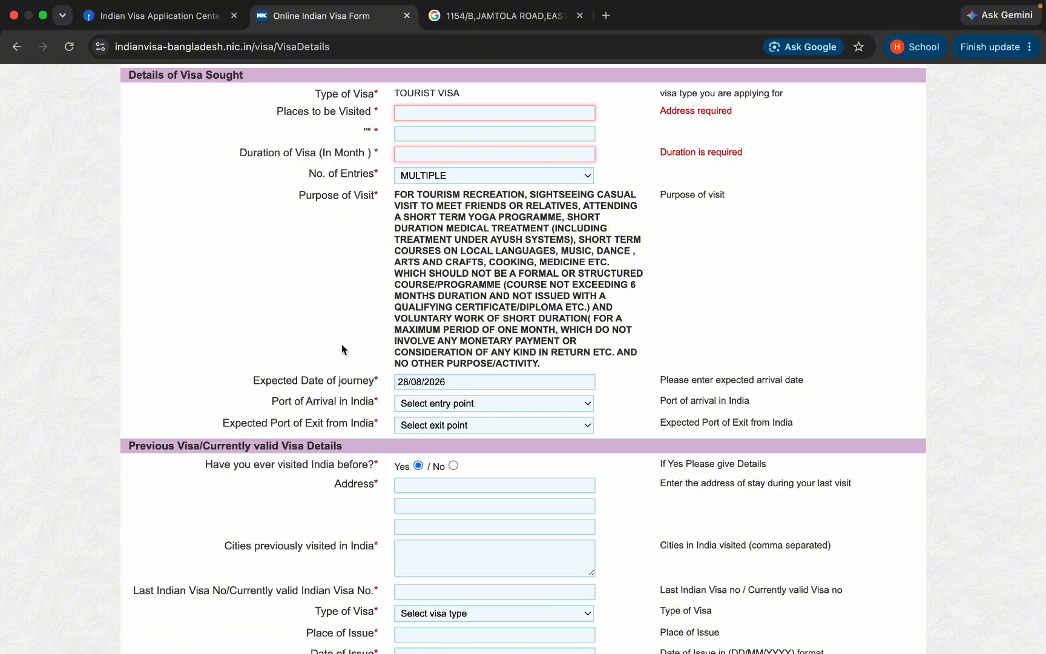
Look through the Port of Arrival in India and Expected Port of Exit choices without picking any
click(422, 408)
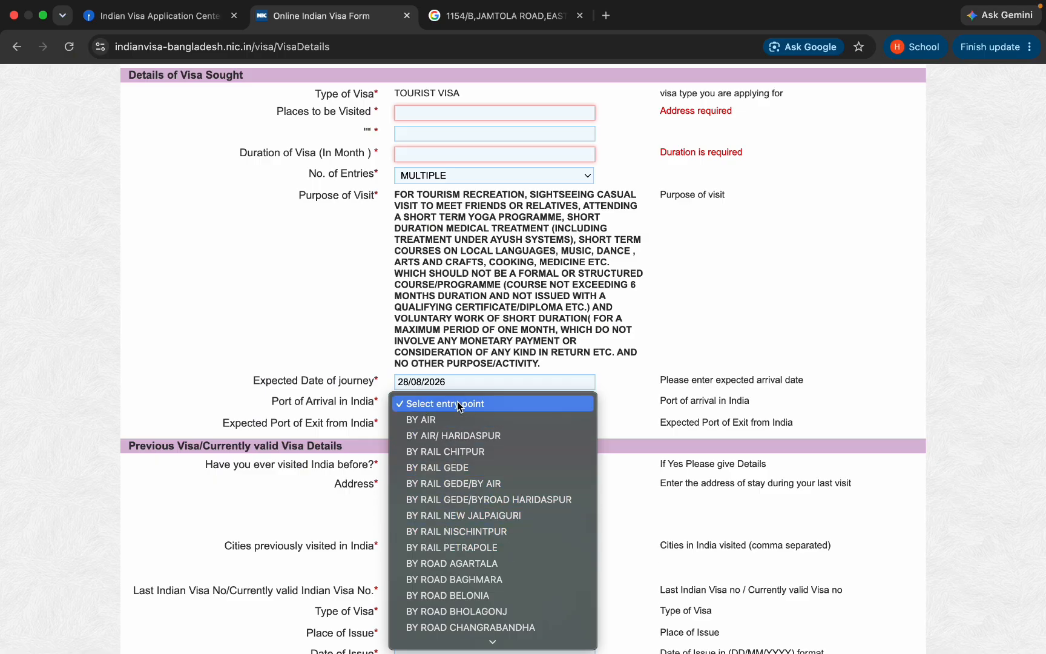
scroll(425, 522, down, 1)
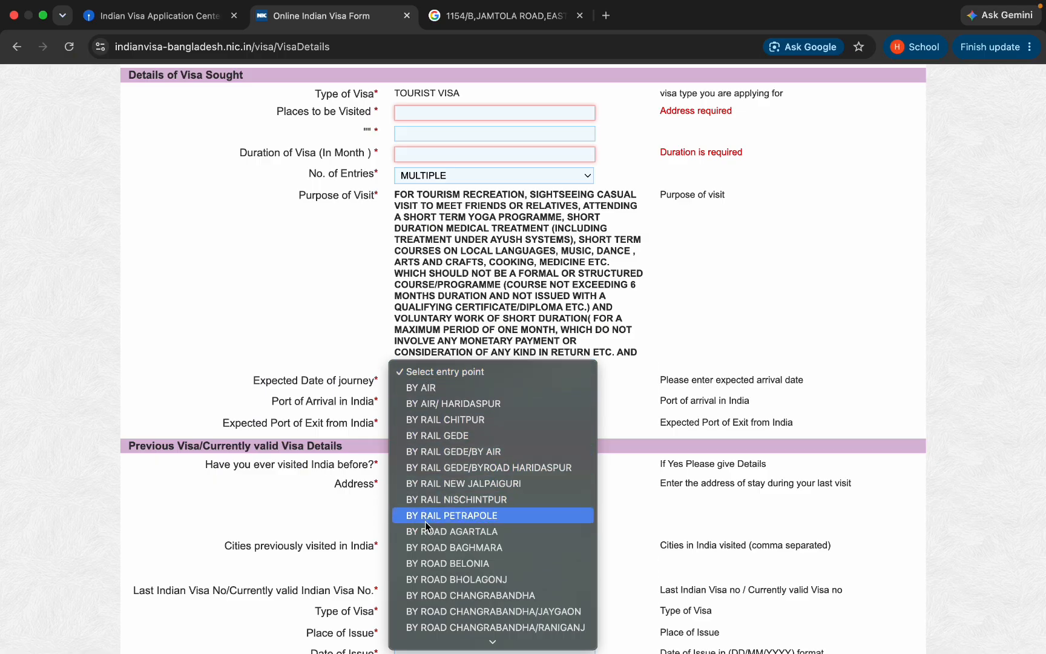
scroll(425, 521, down, 3)
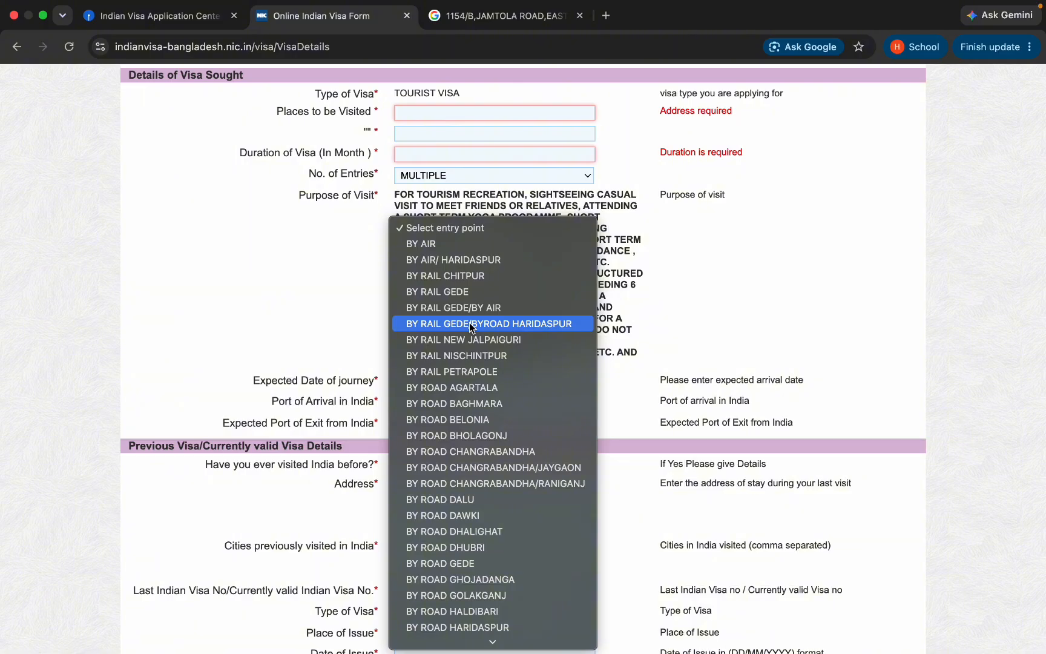
click(334, 292)
scroll(335, 292, down, 2)
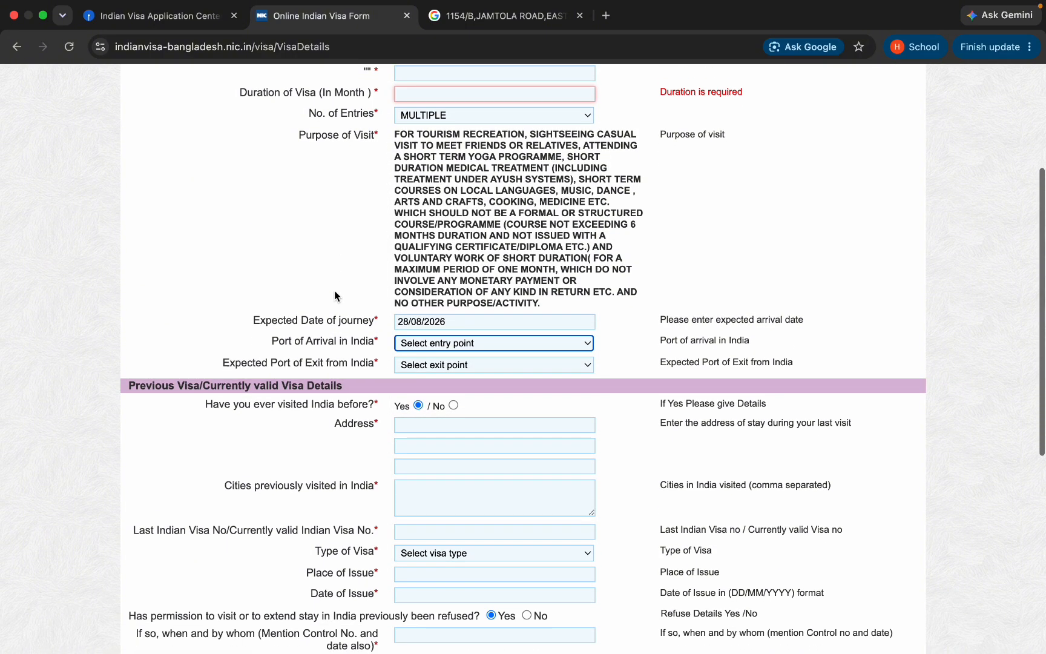
scroll(334, 295, down, 1)
click(426, 325)
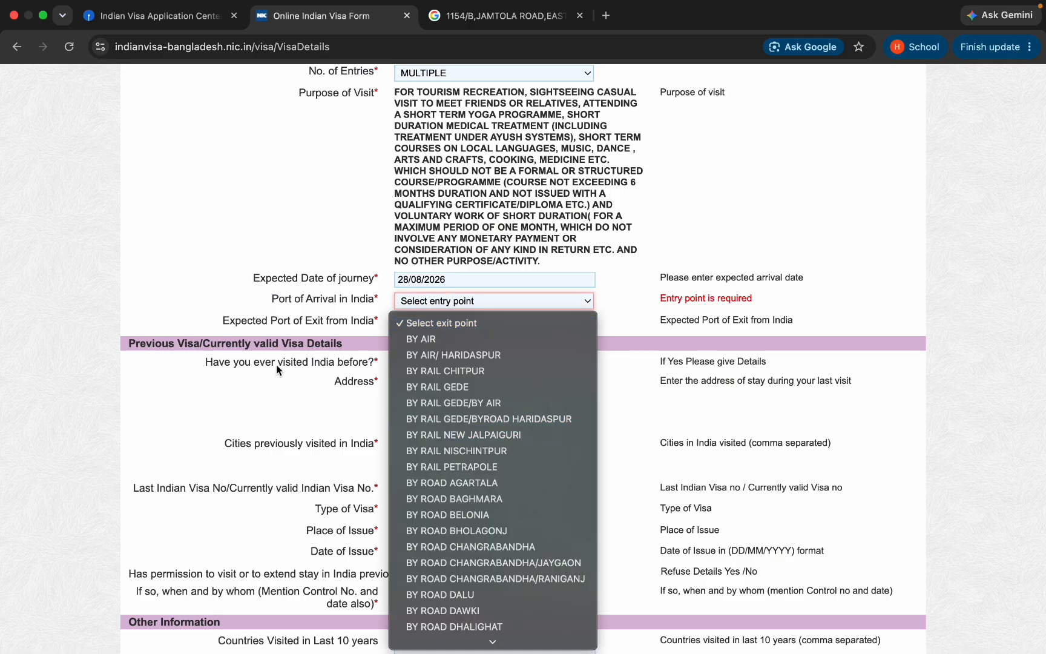
scroll(426, 451, down, 5)
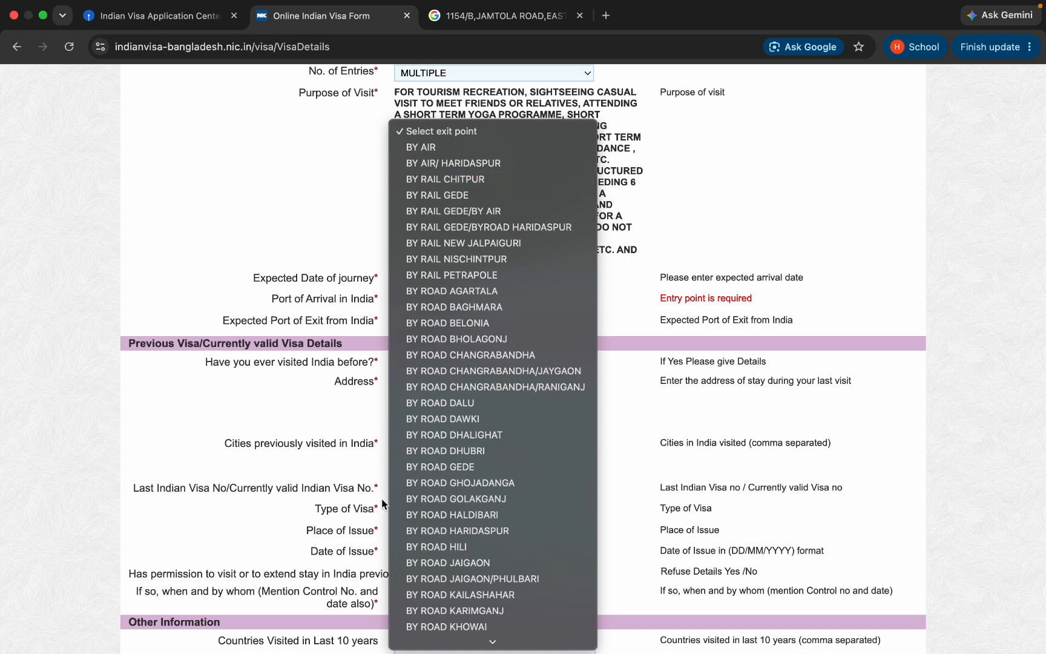
click(207, 250)
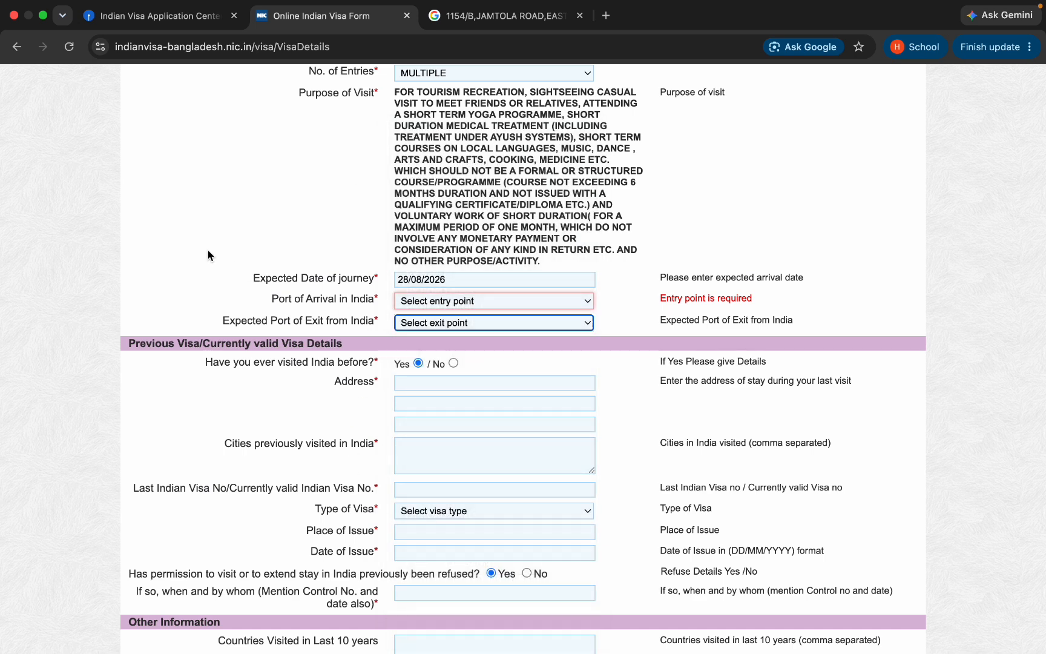
Switch the answer about having ever visited India before to No and back to Yes
scroll(207, 250, down, 3)
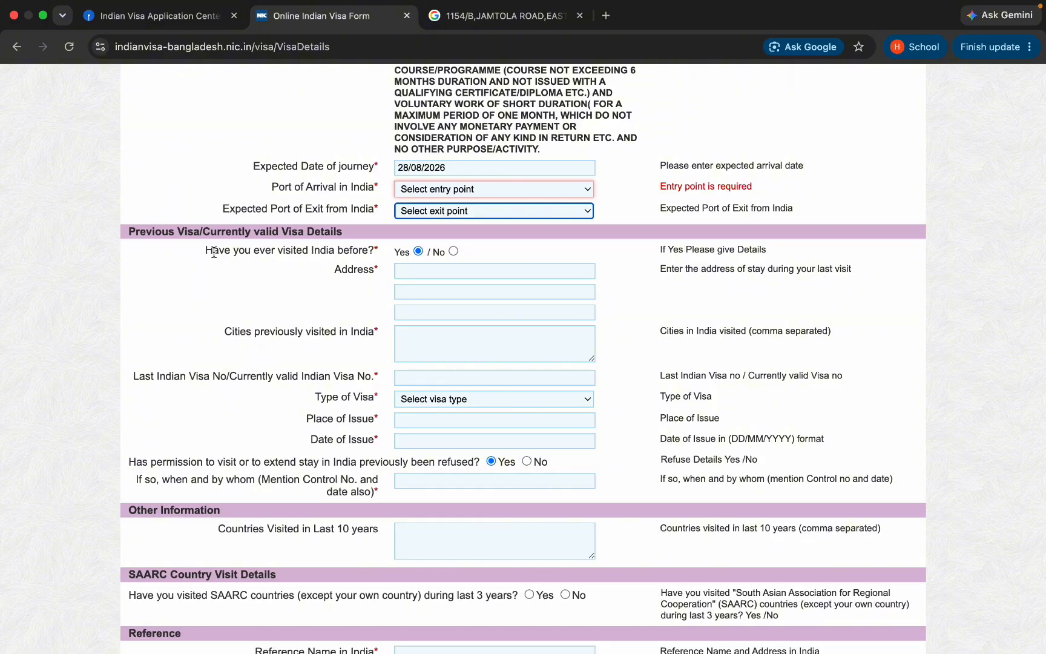
drag(208, 250, 353, 254)
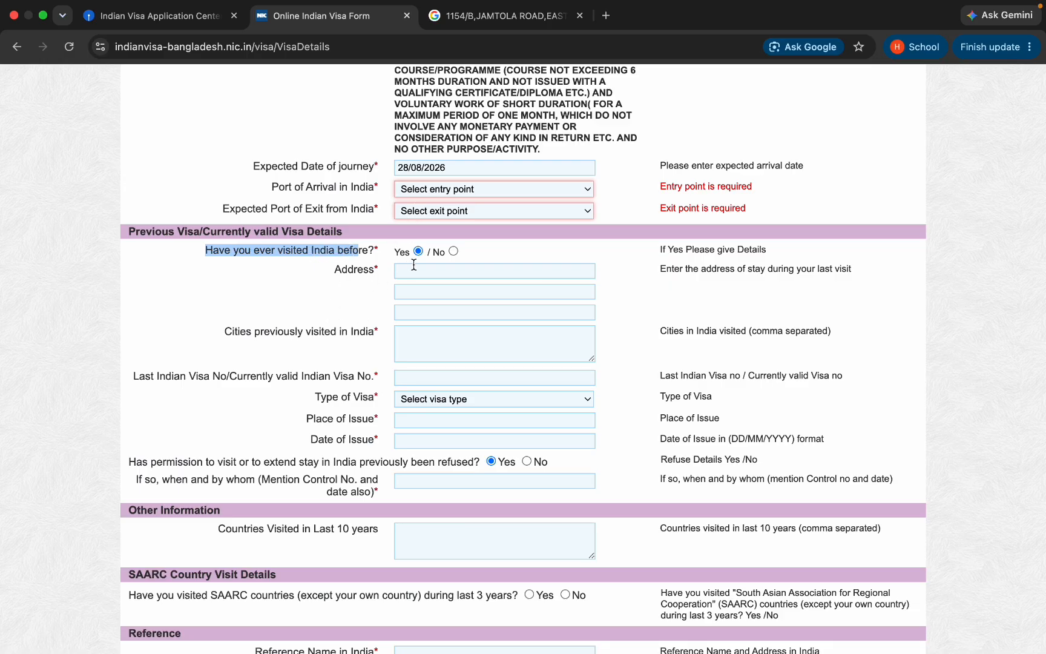
click(453, 250)
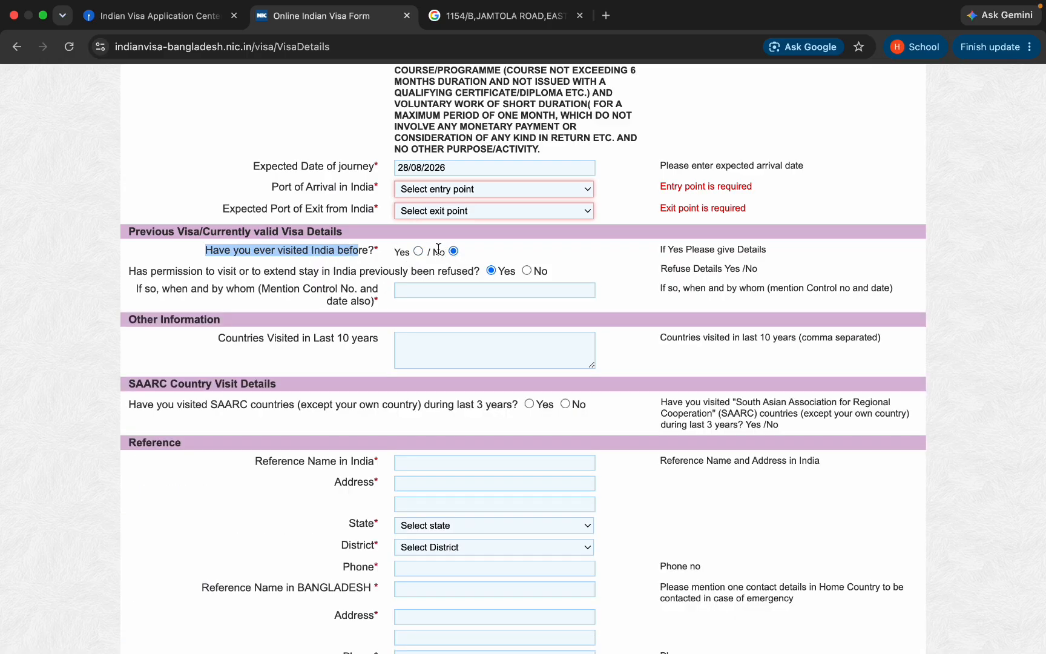
click(419, 252)
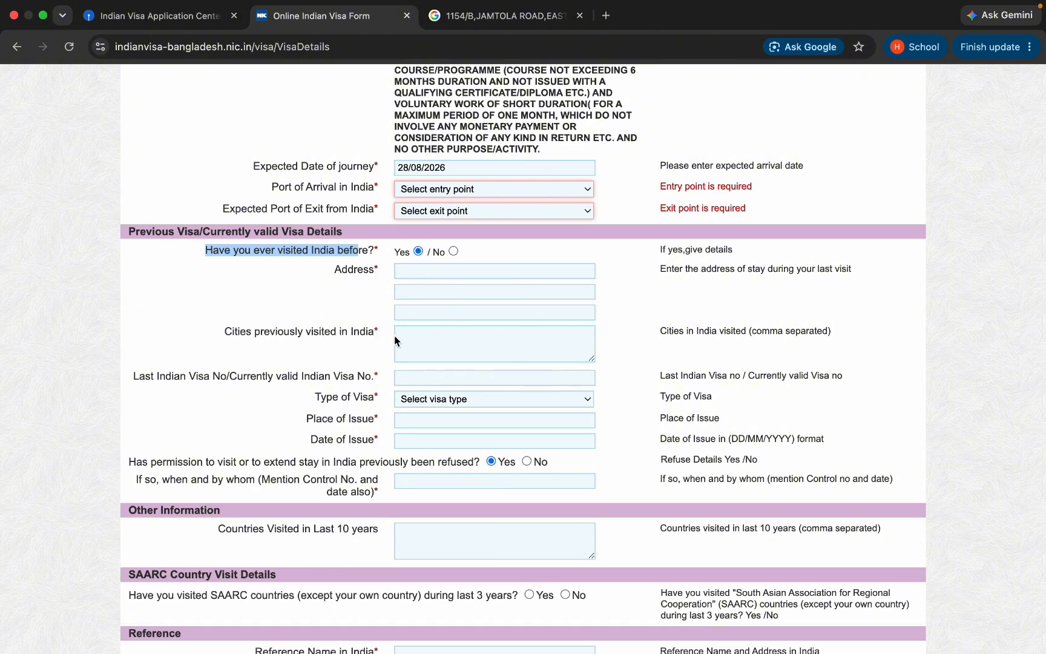
Check the previous visa's Type of Visa choices, and switch the previously refused permission answer to No and back to Yes
scroll(411, 336, down, 3)
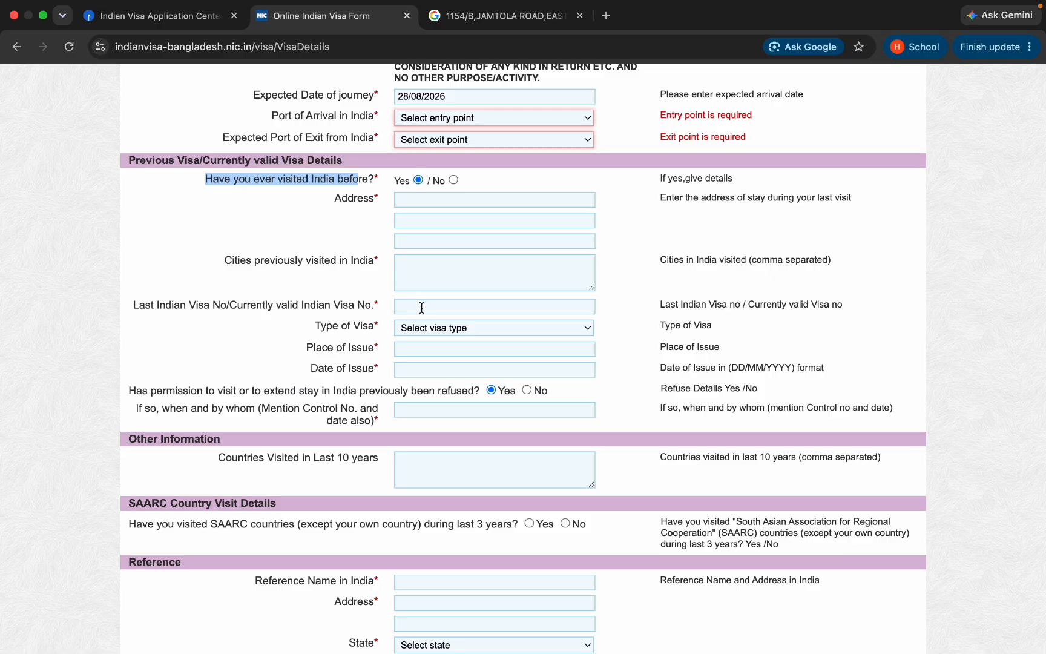
click(426, 327)
click(328, 279)
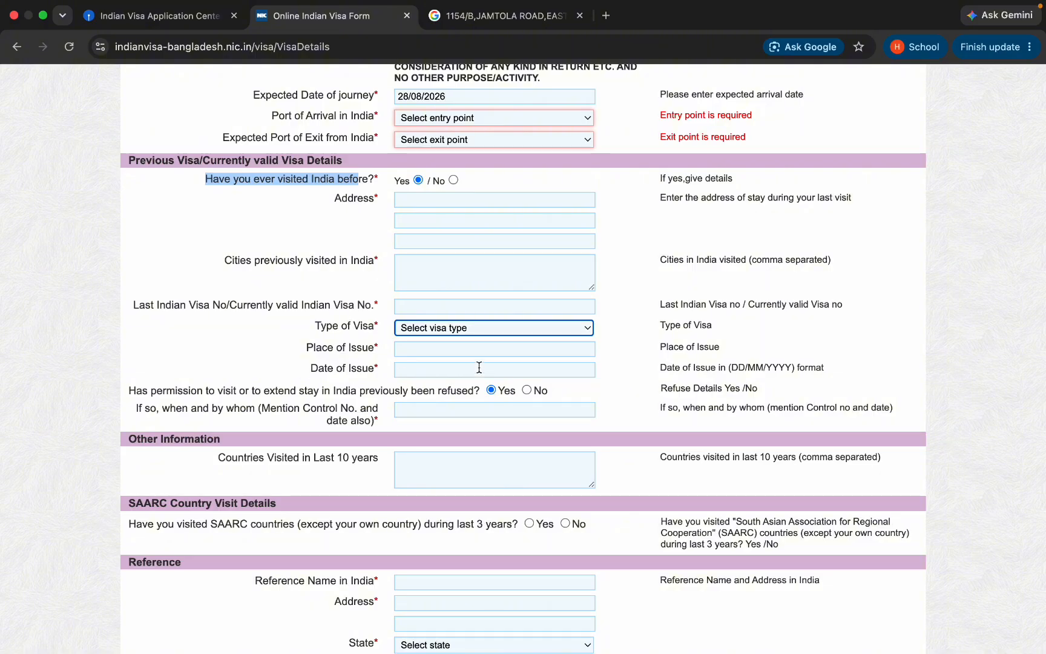
click(527, 390)
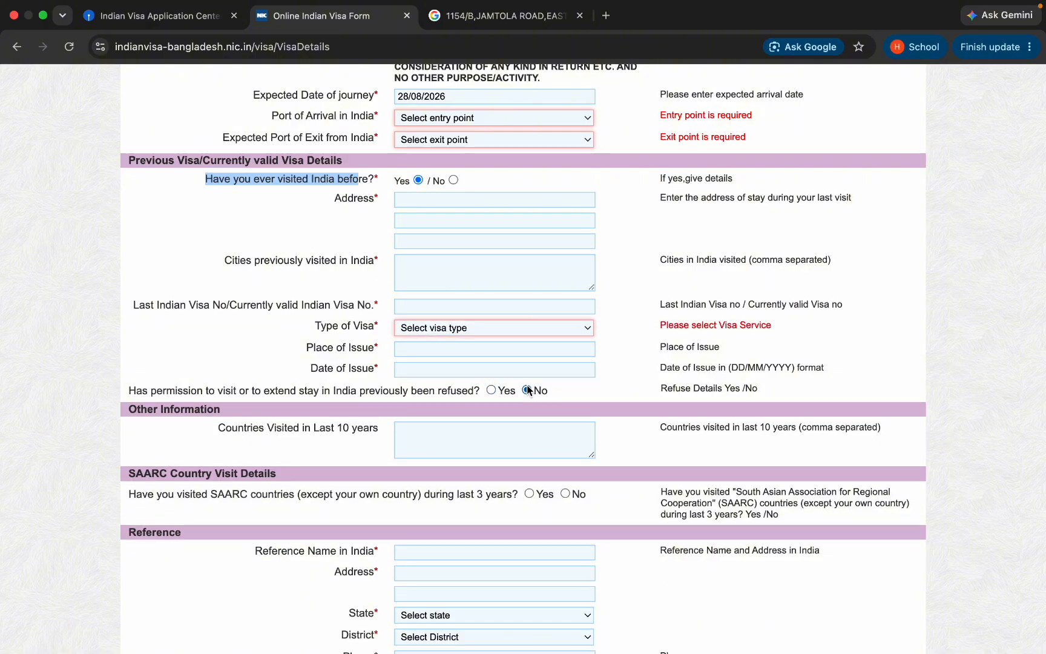
click(491, 390)
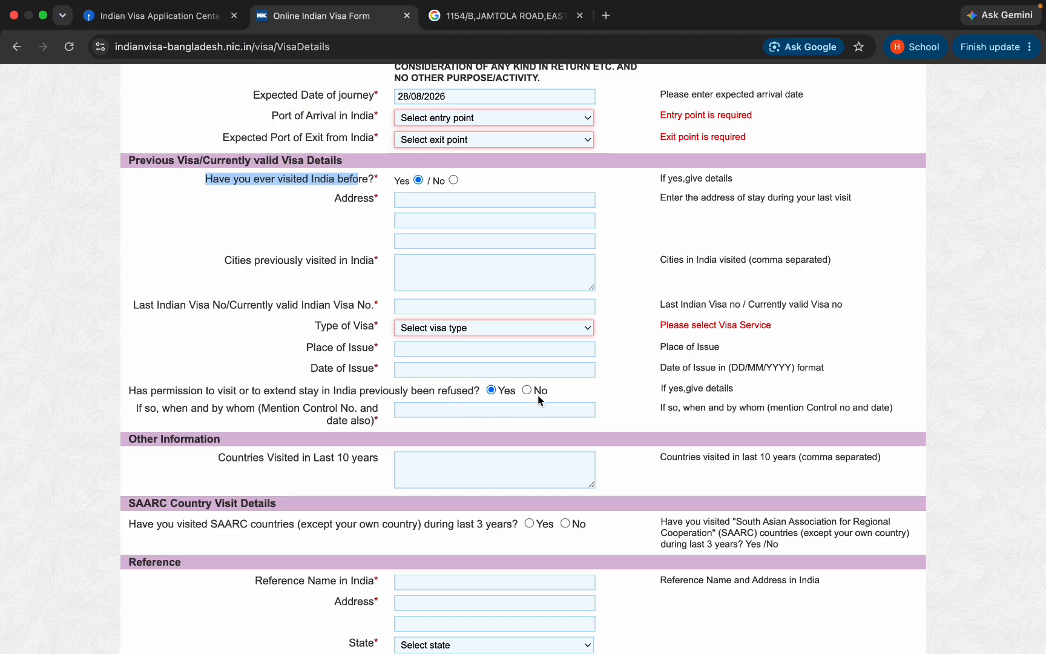
Compare both answers about visiting SAARC countries during the last 3 years, settle on No, and review the Reference fields
scroll(385, 395, down, 3)
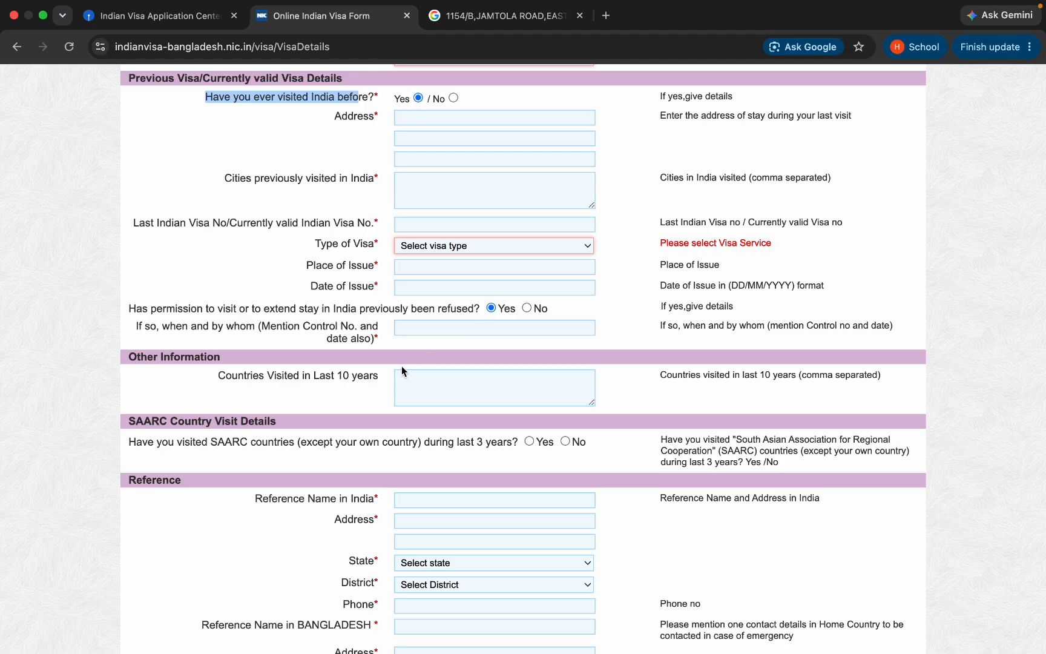
scroll(401, 366, down, 2)
scroll(401, 366, up, 1)
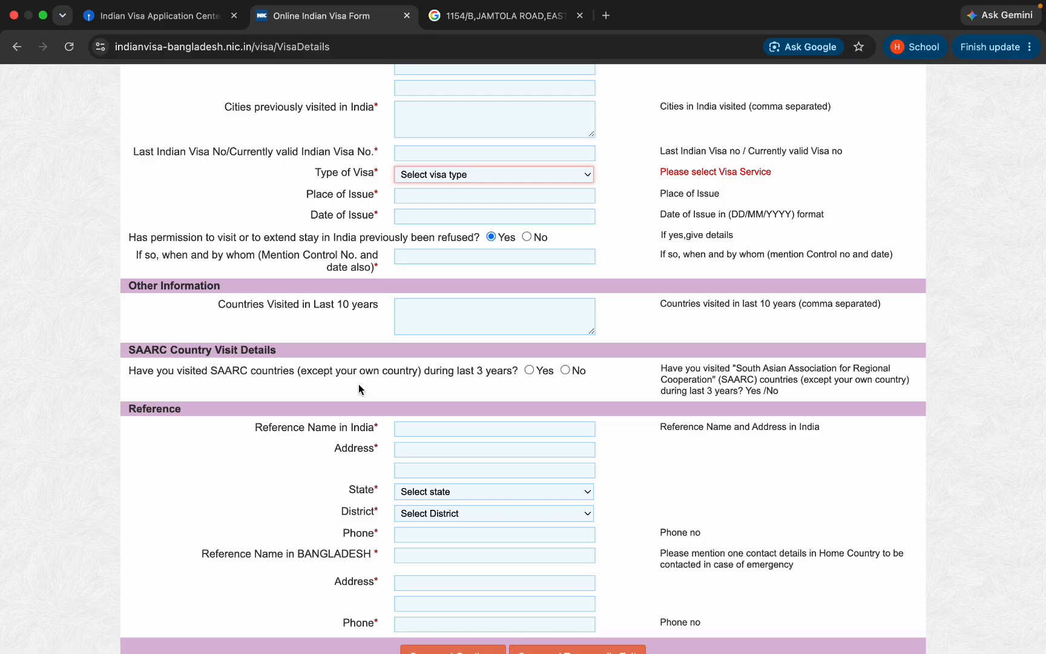
click(529, 372)
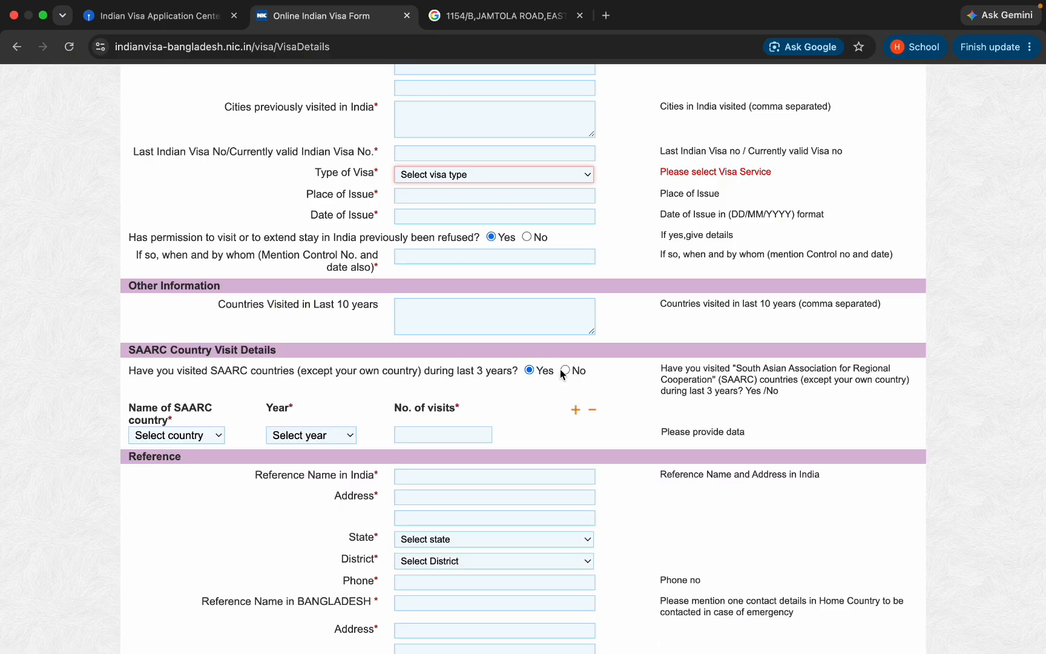
click(563, 370)
click(530, 371)
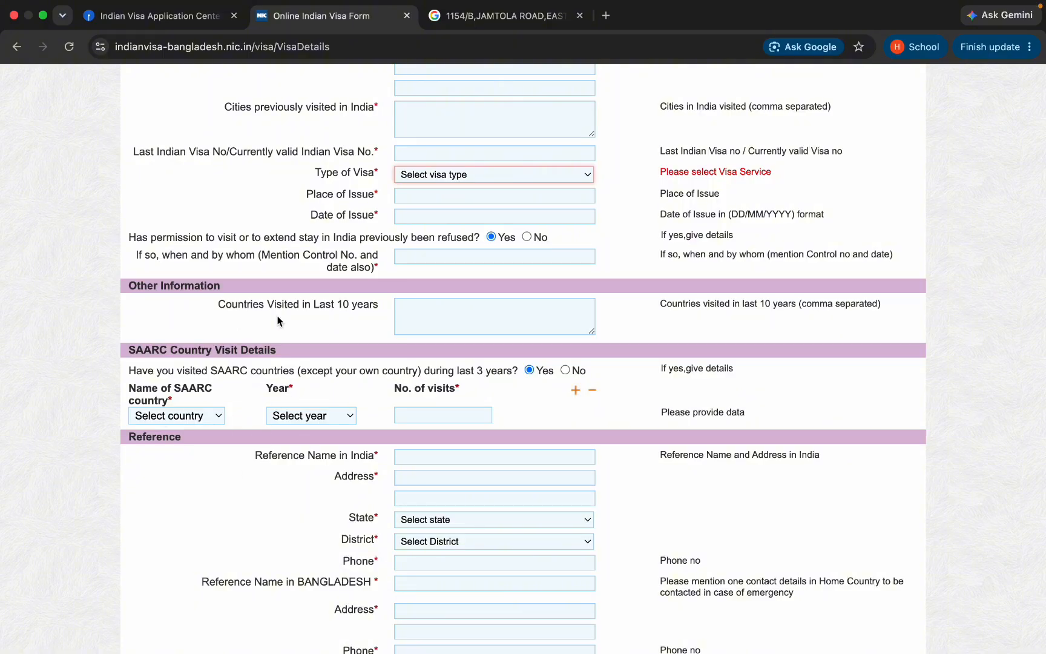
click(566, 370)
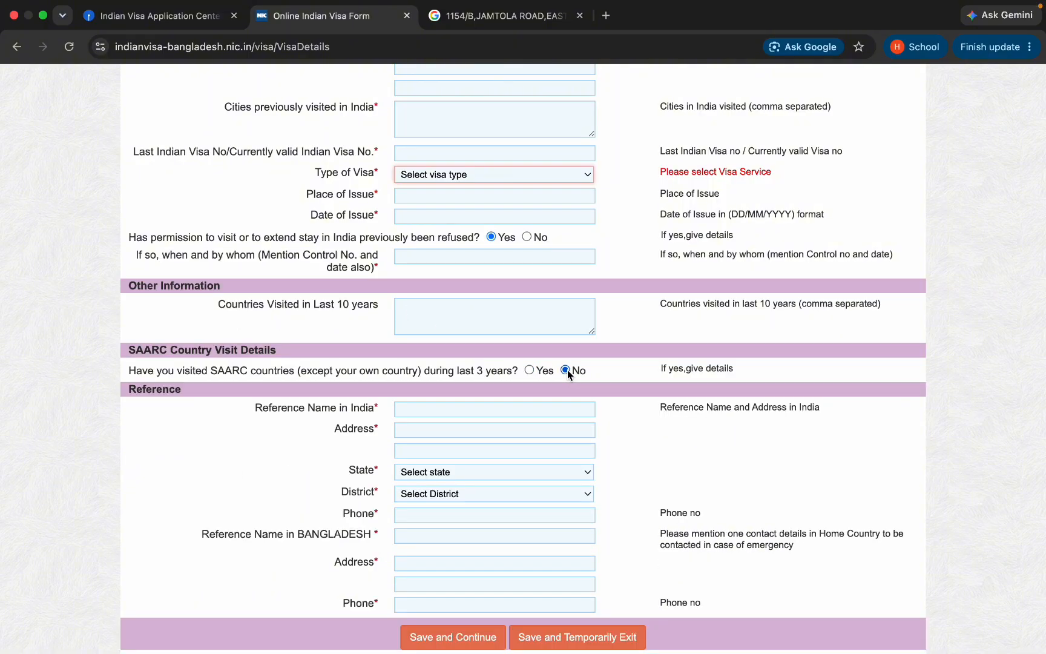
scroll(460, 322, down, 2)
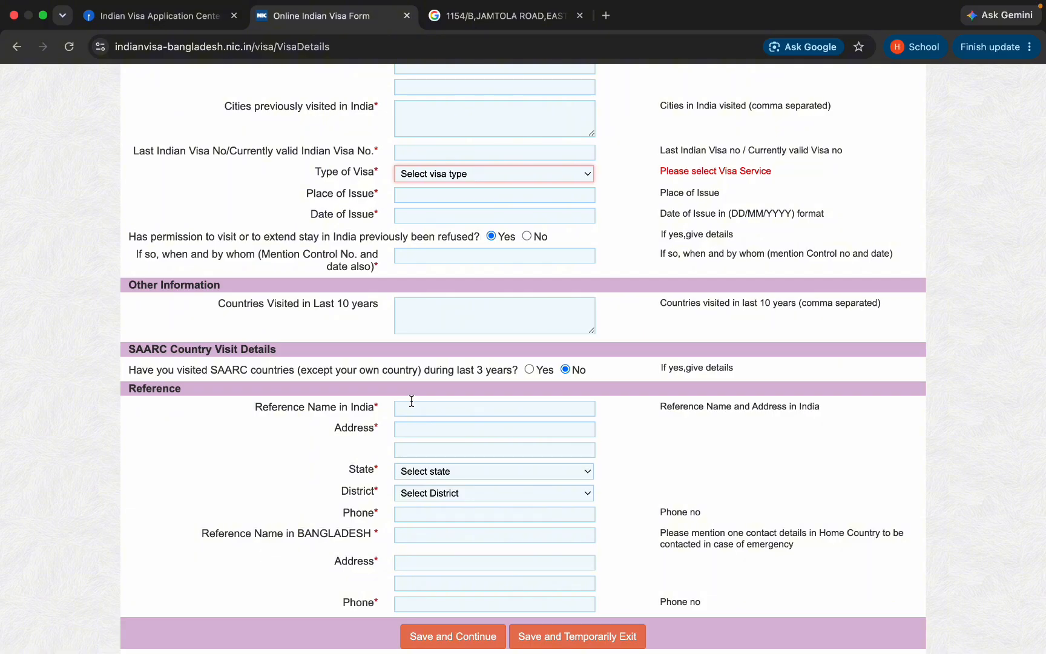
scroll(324, 564, down, 1)
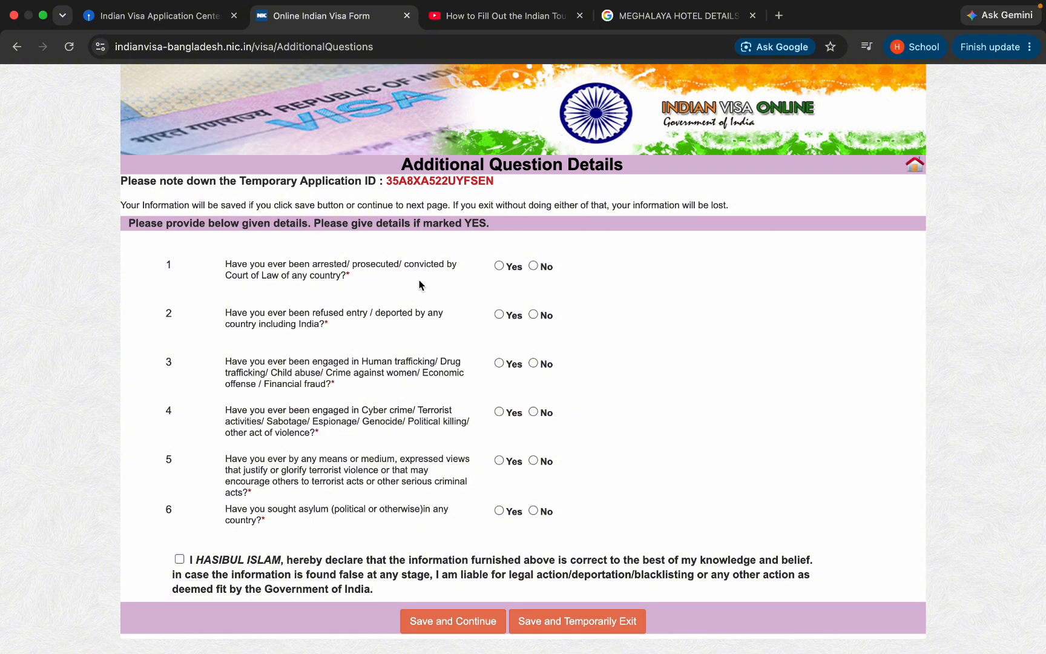
Answer No to all six additional questions, accept the declaration, and save and continue
click(533, 265)
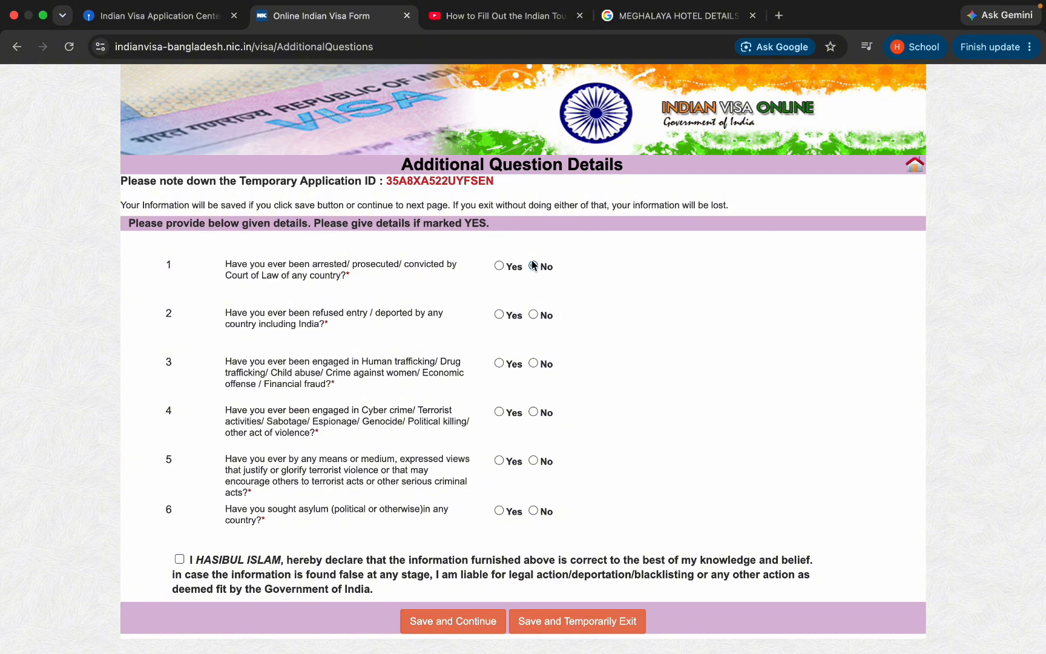
click(533, 314)
click(533, 363)
click(533, 412)
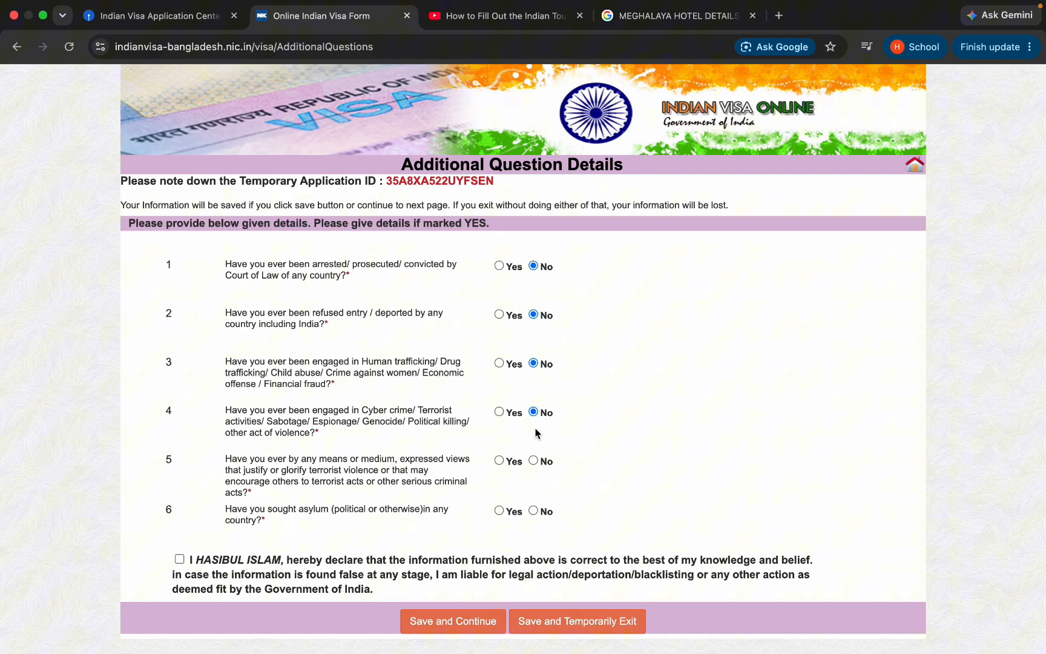
click(534, 459)
click(535, 511)
click(180, 559)
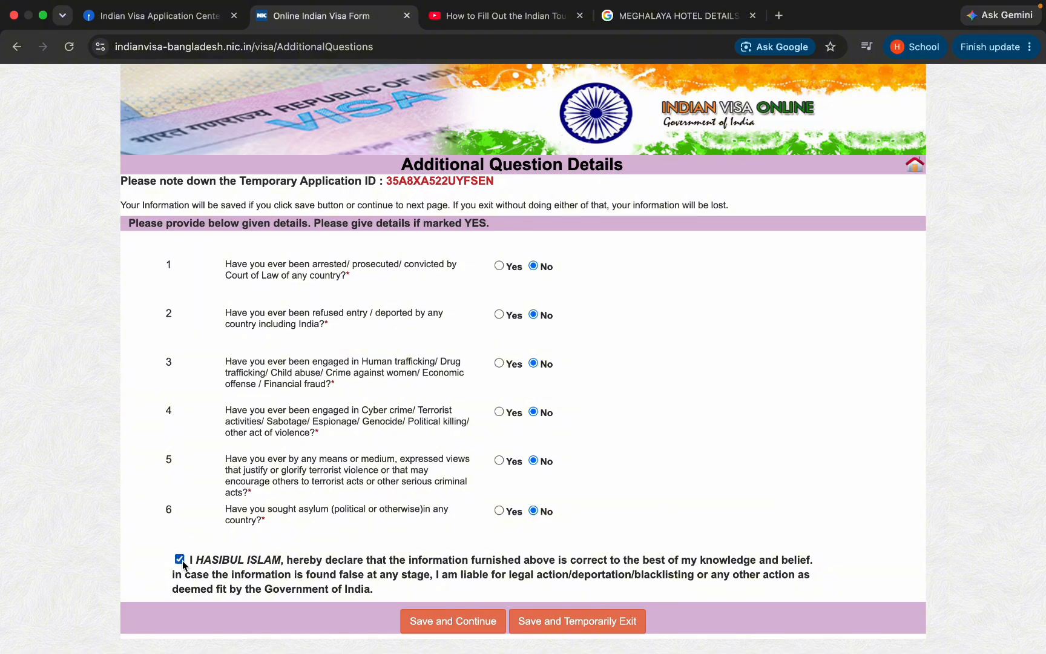
click(449, 621)
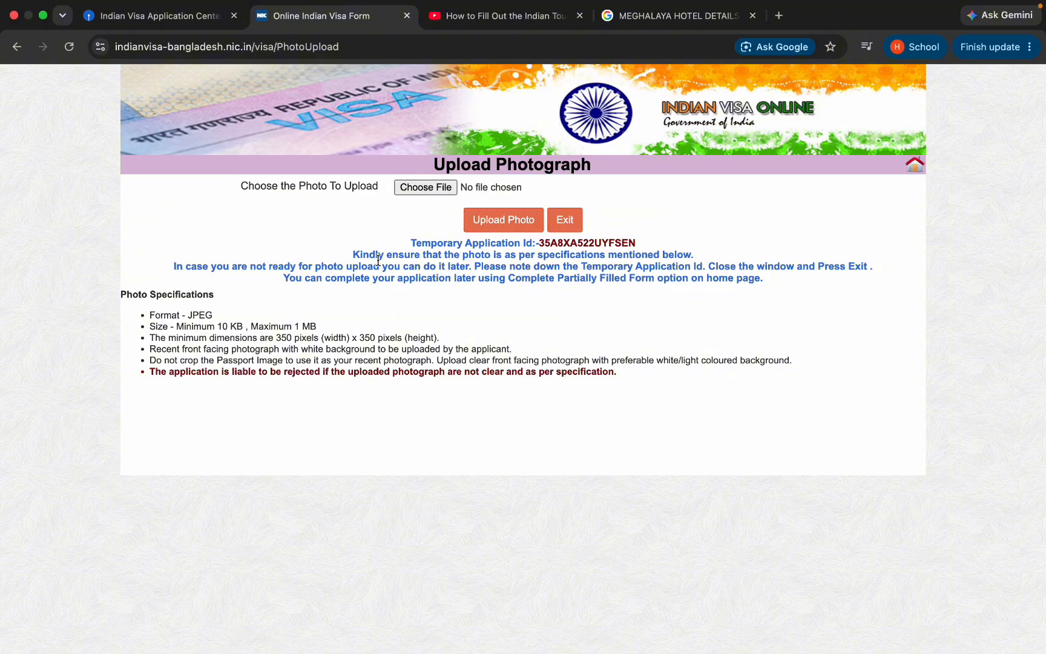
mouse_move(971, 6)
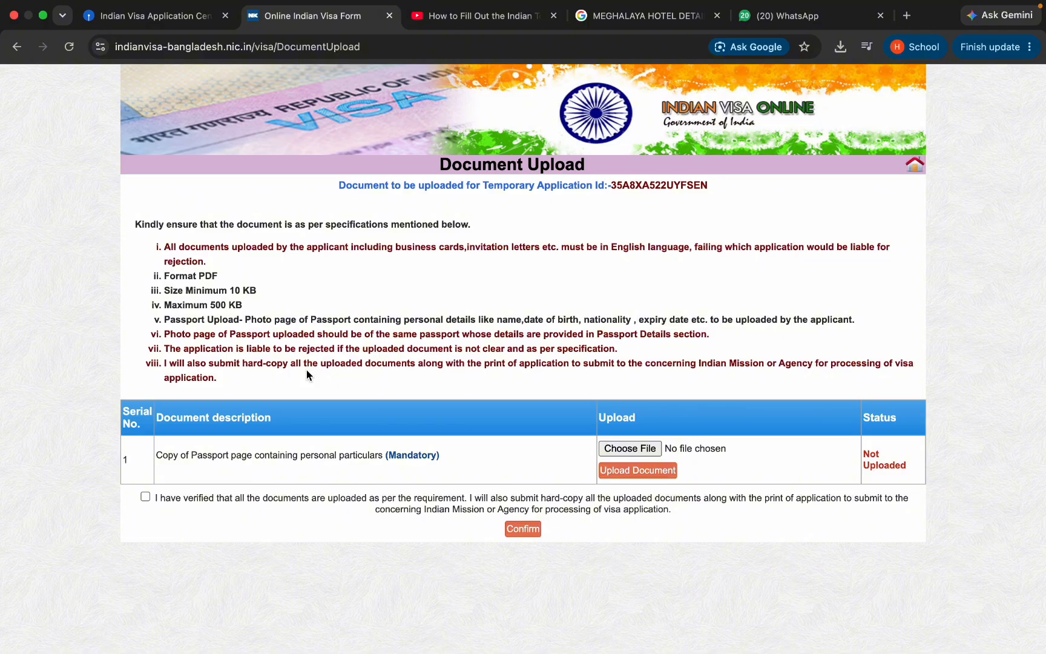
key(super+shift+5)
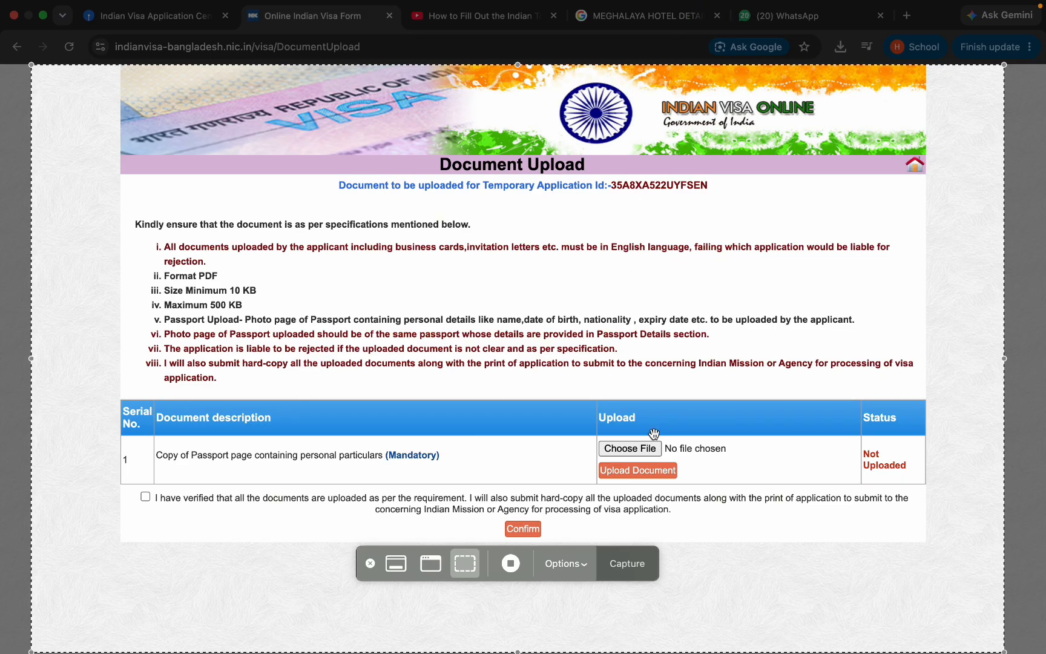
click(370, 564)
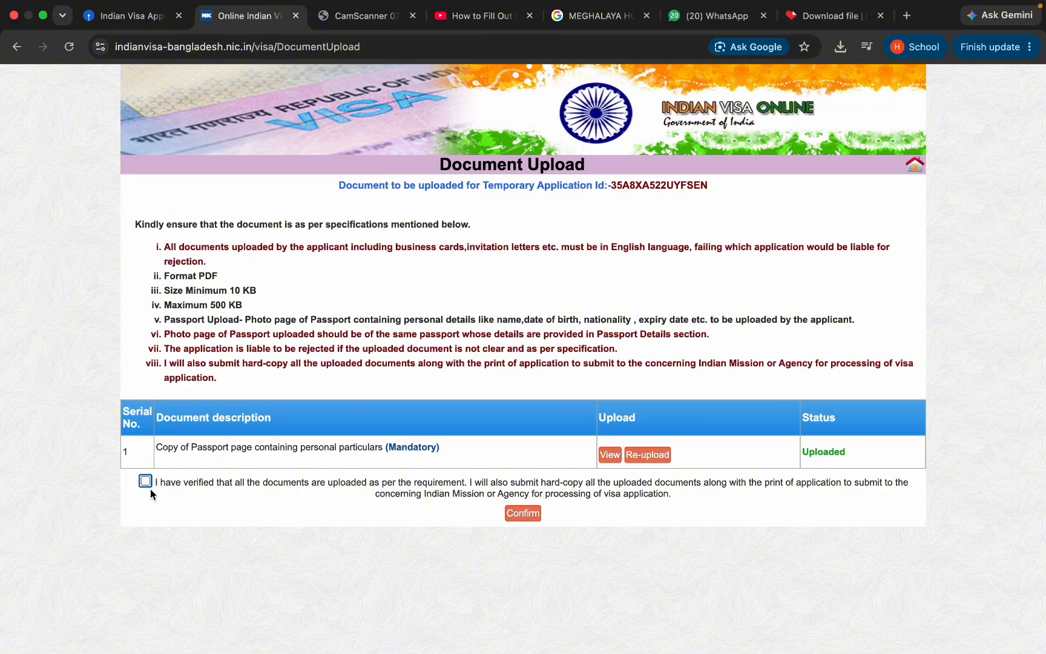
Confirm the passport document upload with the verification statement accepted
click(518, 514)
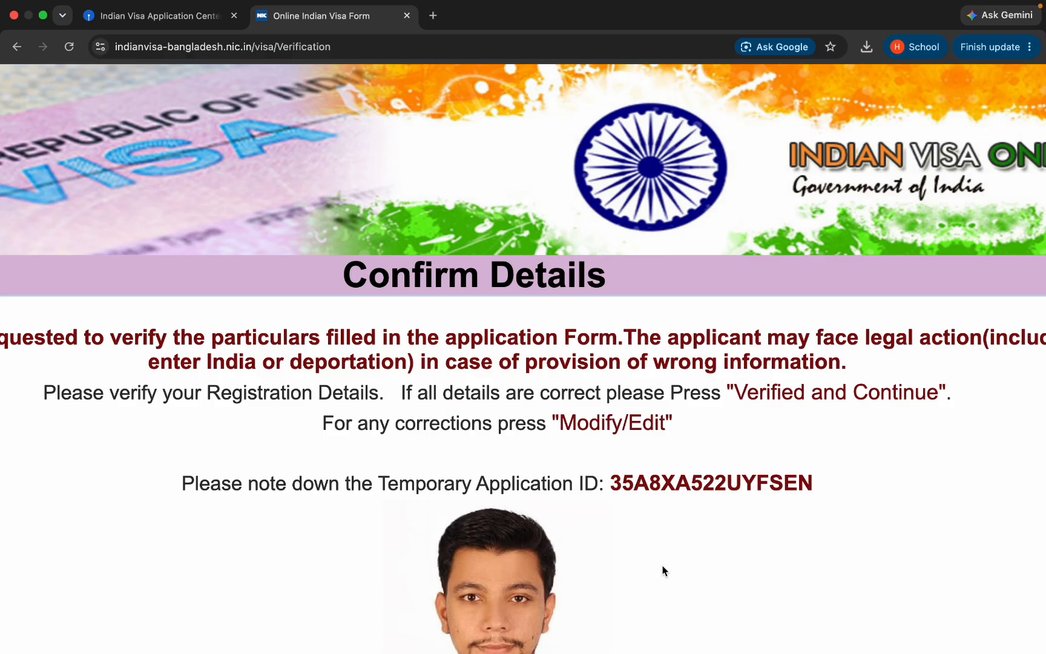
mouse_move(689, 1)
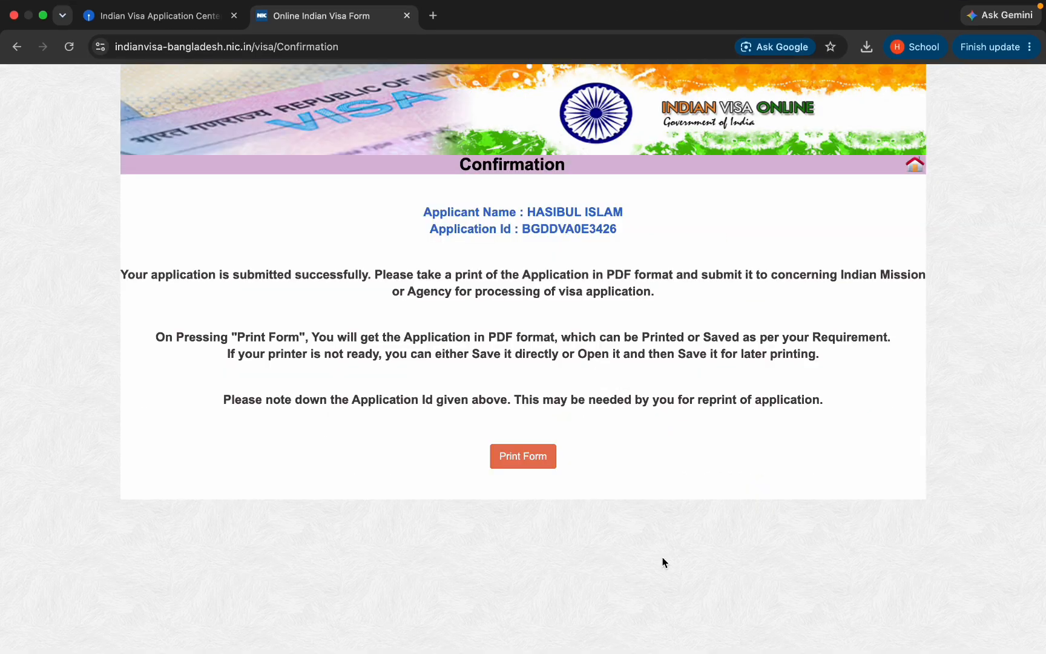